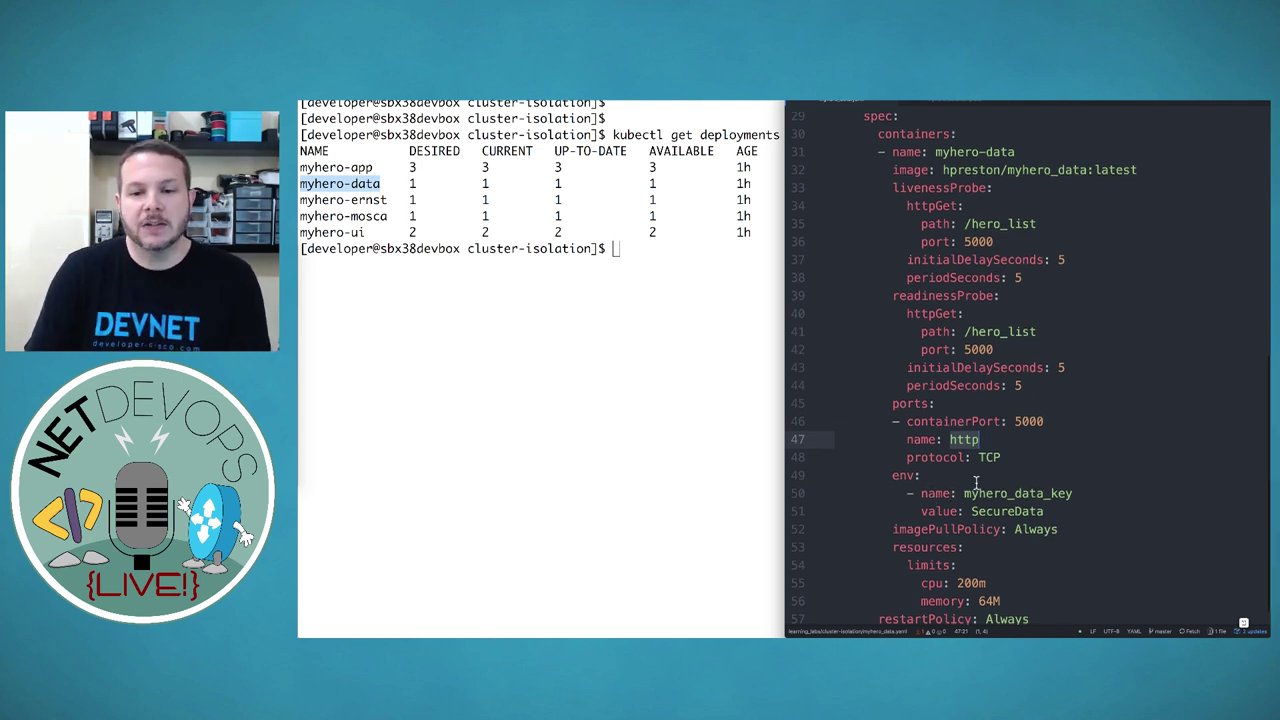
Scroll the myhero-data YAML back up to line 1, then bring the terminal window forward
scroll(979, 486, "down", 1)
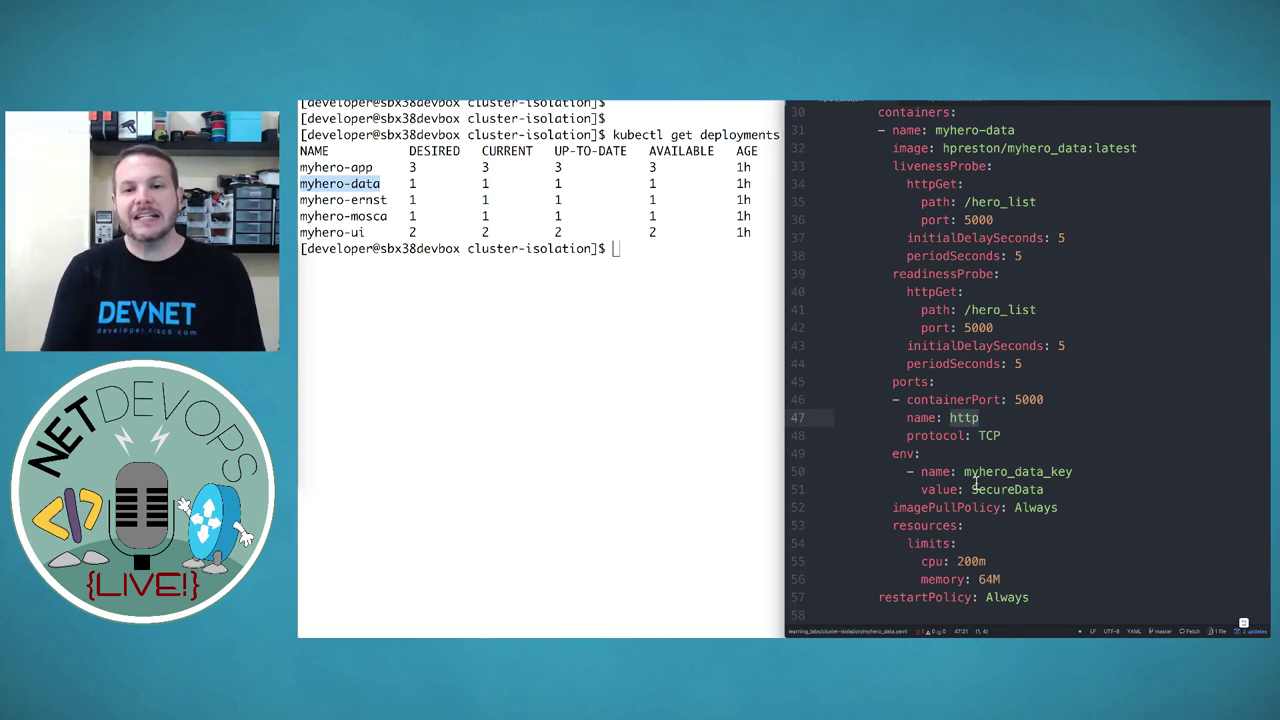
scroll(975, 486, "up", 5)
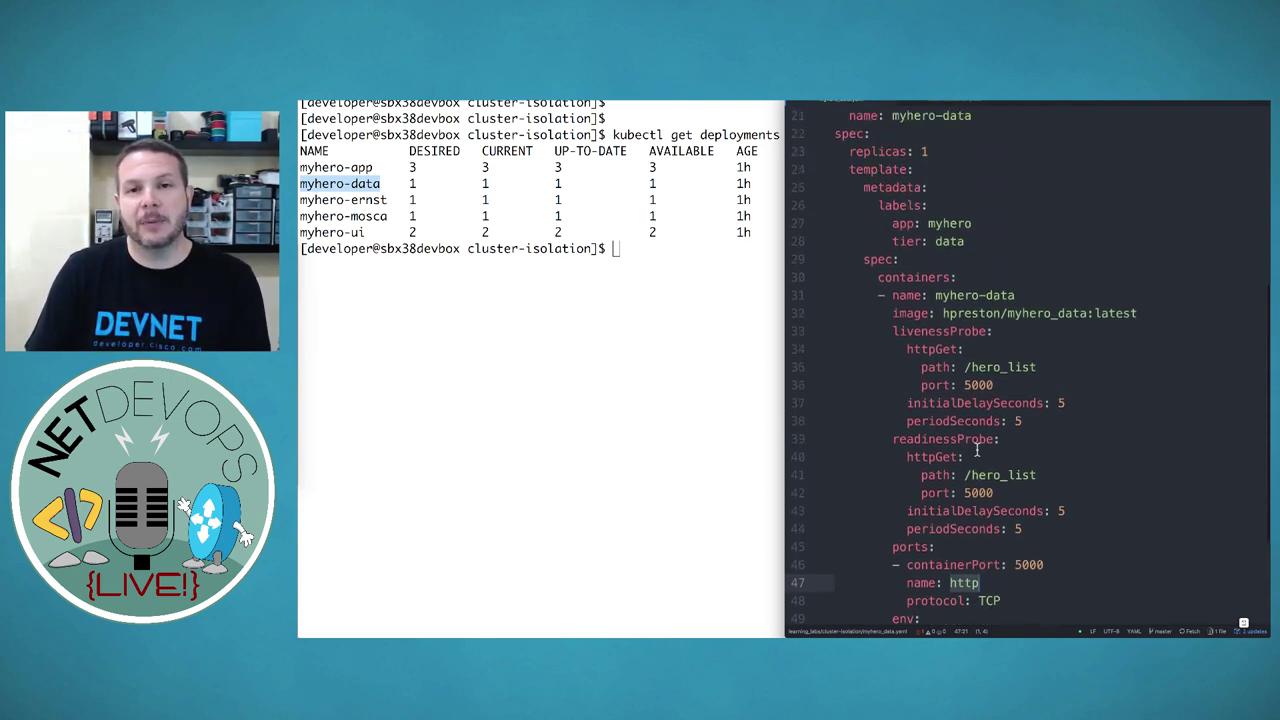
scroll(983, 483, "up", 5)
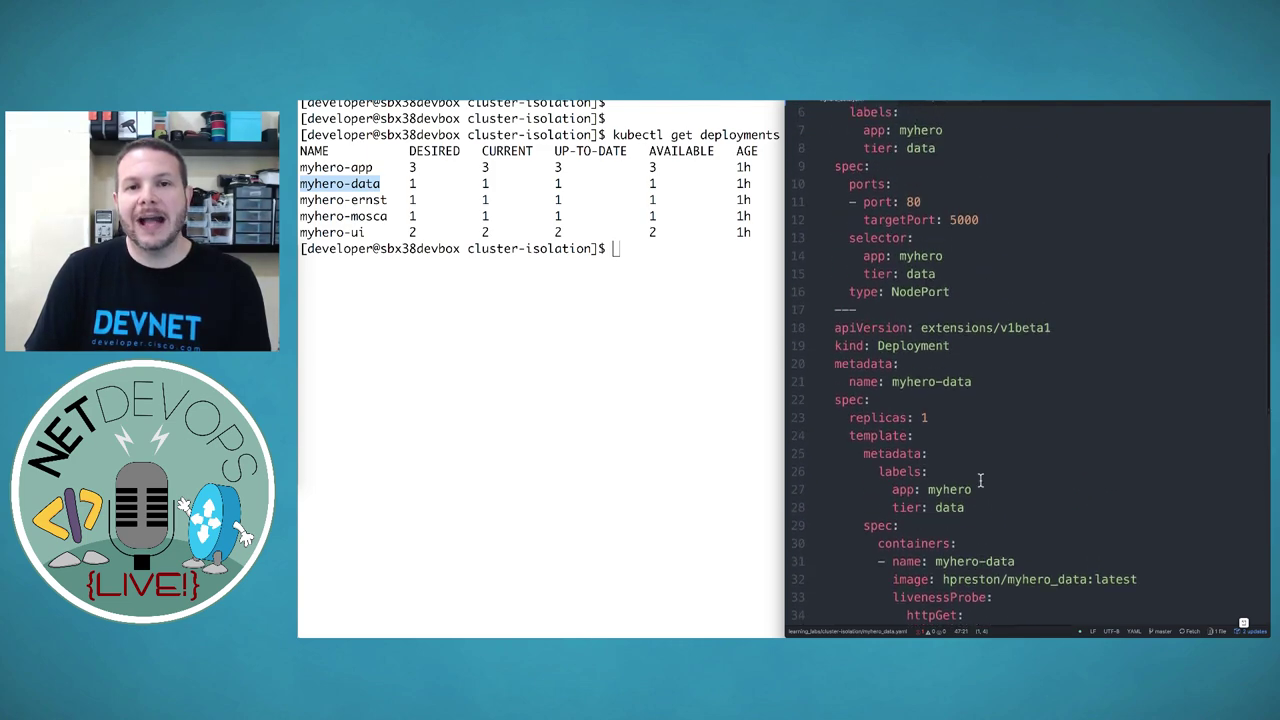
left_click(663, 390)
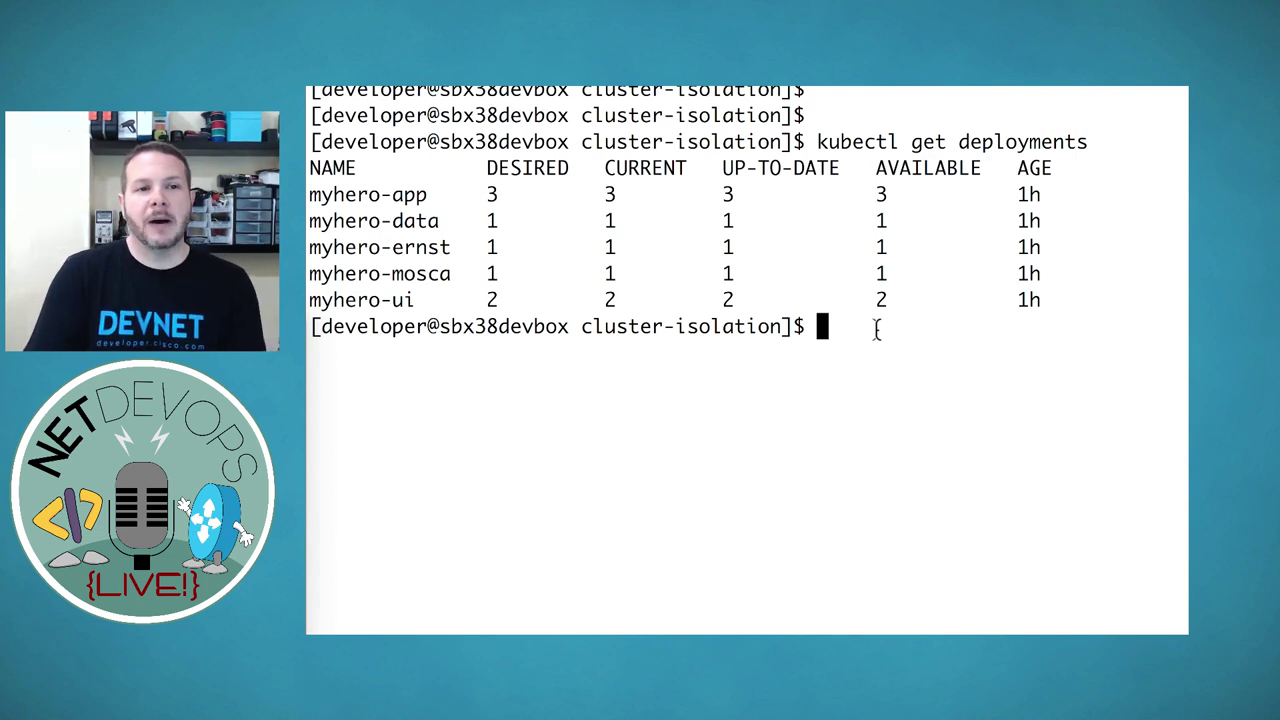
Run kubectl get pods and highlight the three myhero-app pod rows
type("kube")
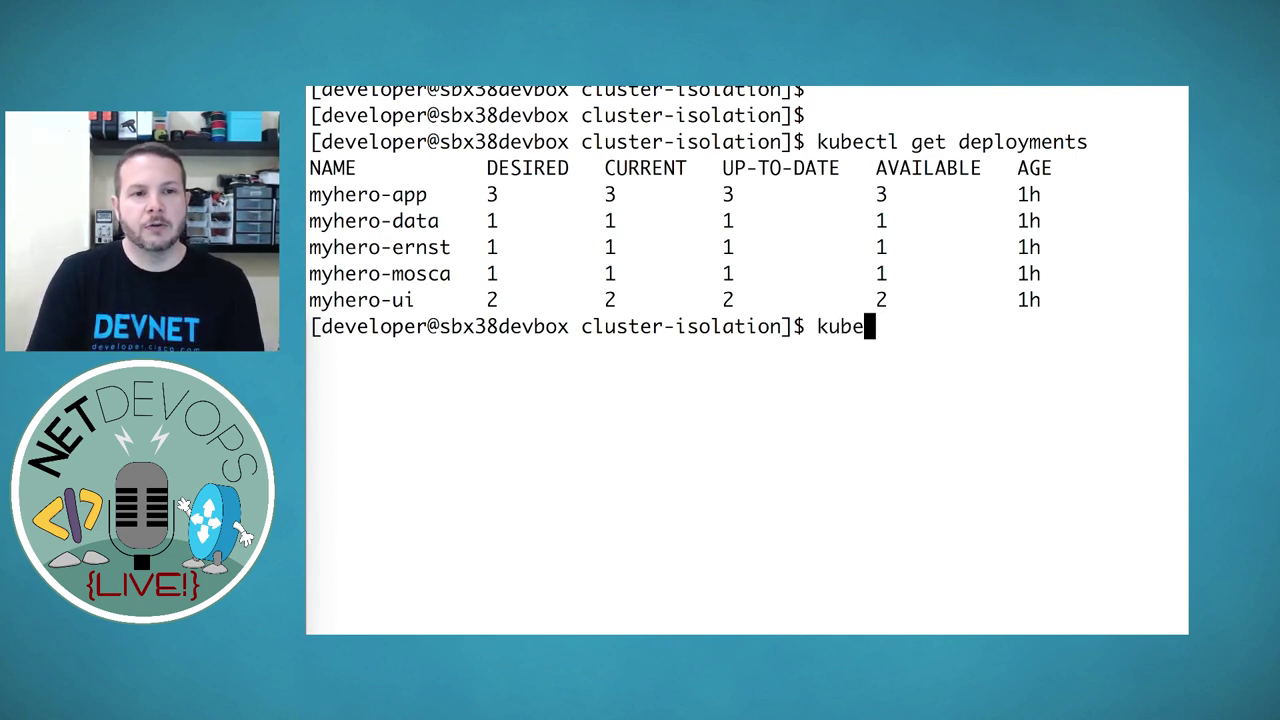
type("ctl get pods")
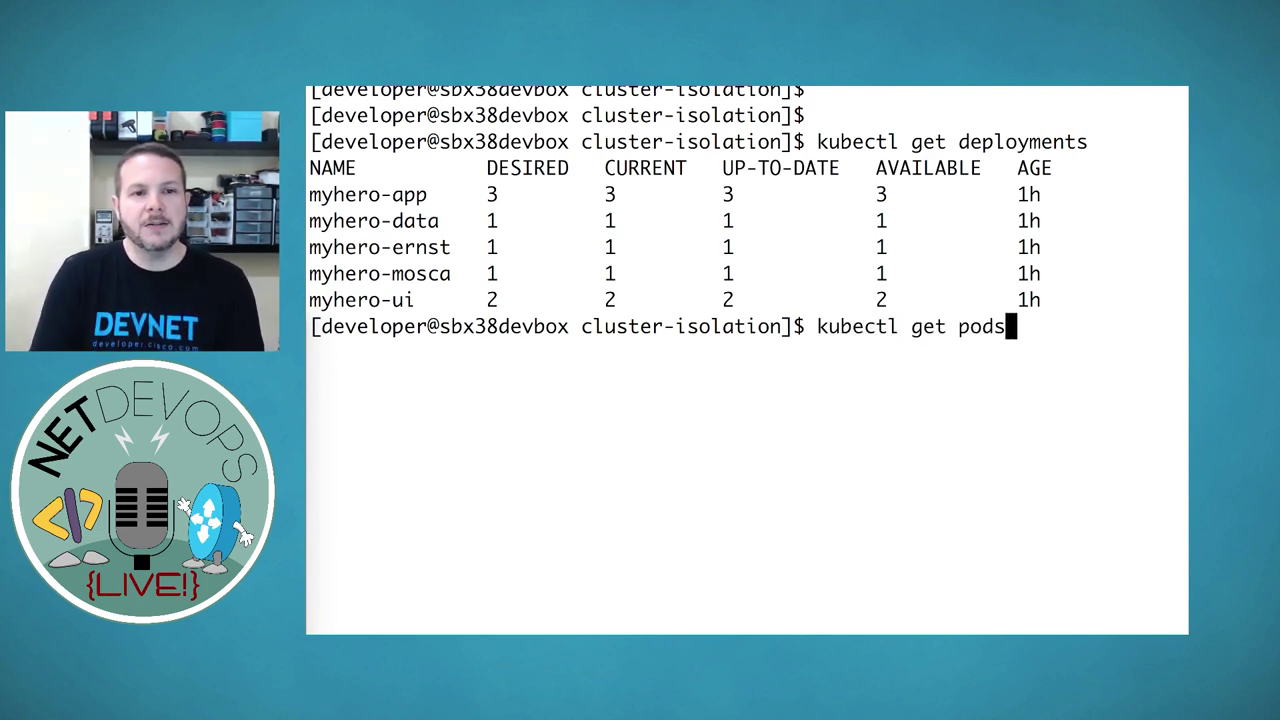
key("Return")
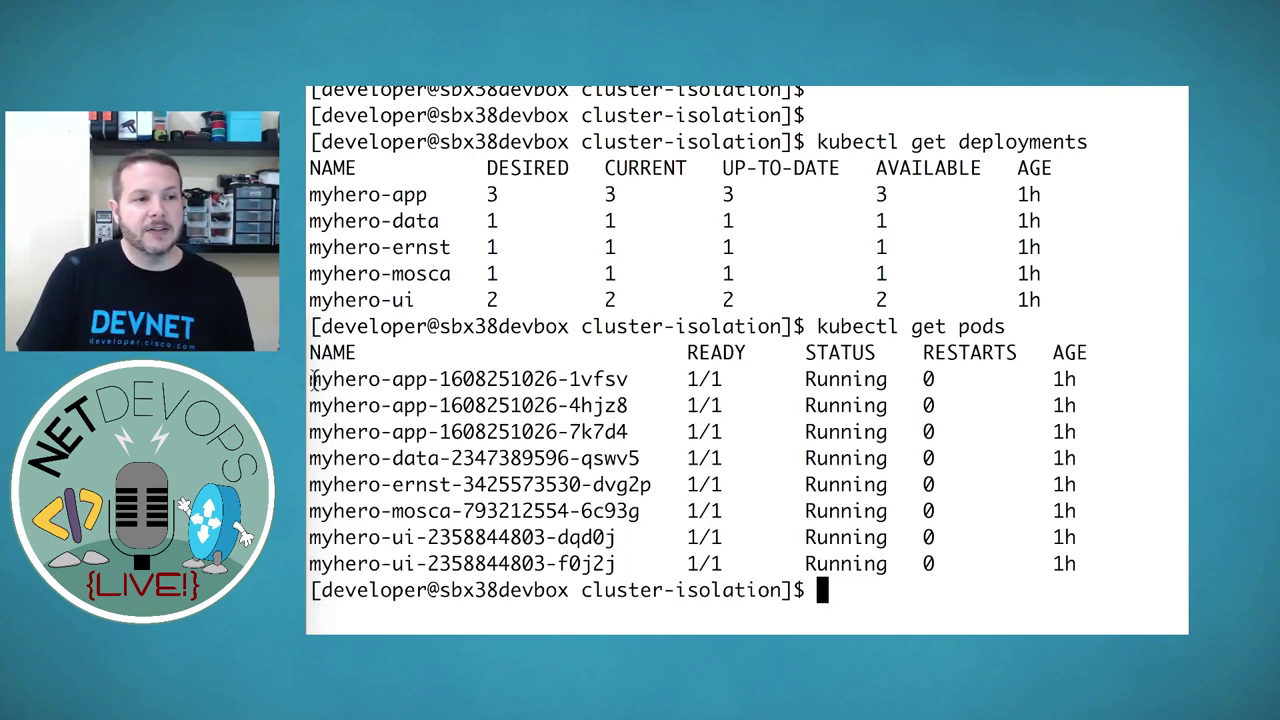
left_click_drag(313, 382, 1146, 431)
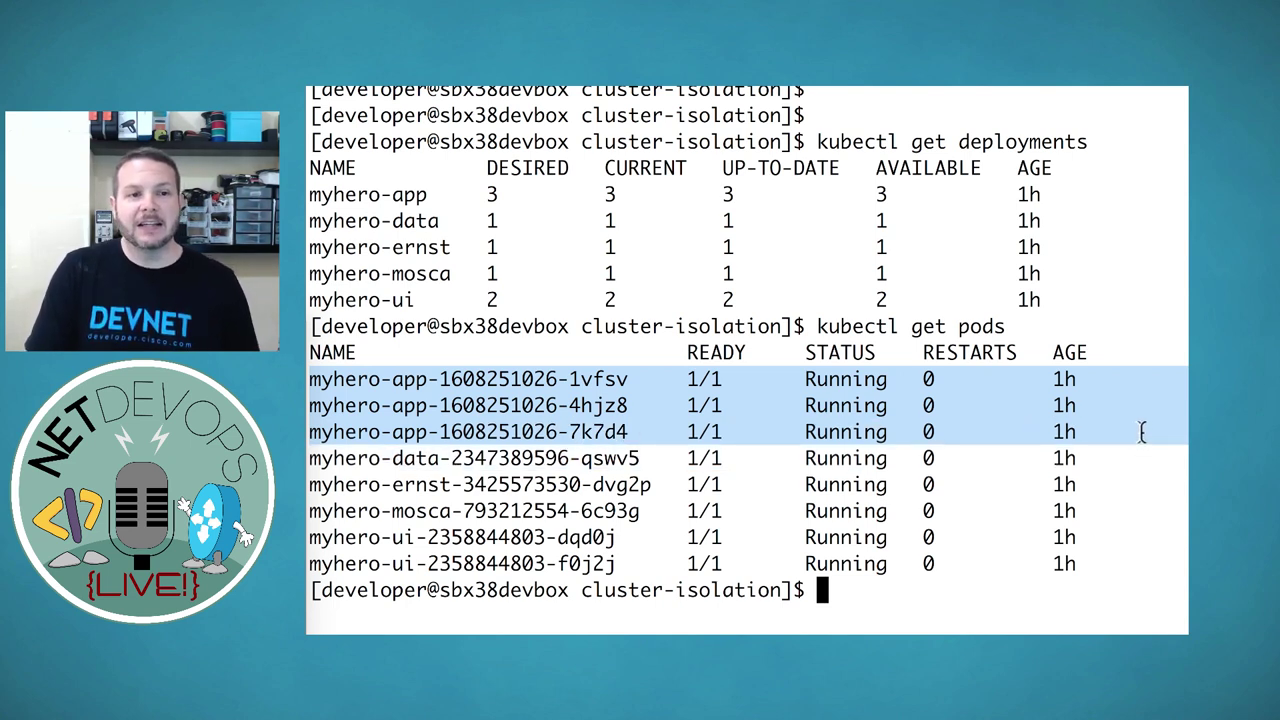
left_click(458, 470)
Highlight the myhero-data, myhero-ernst, myhero-mosca and both myhero-ui pod names
double_click(390, 457)
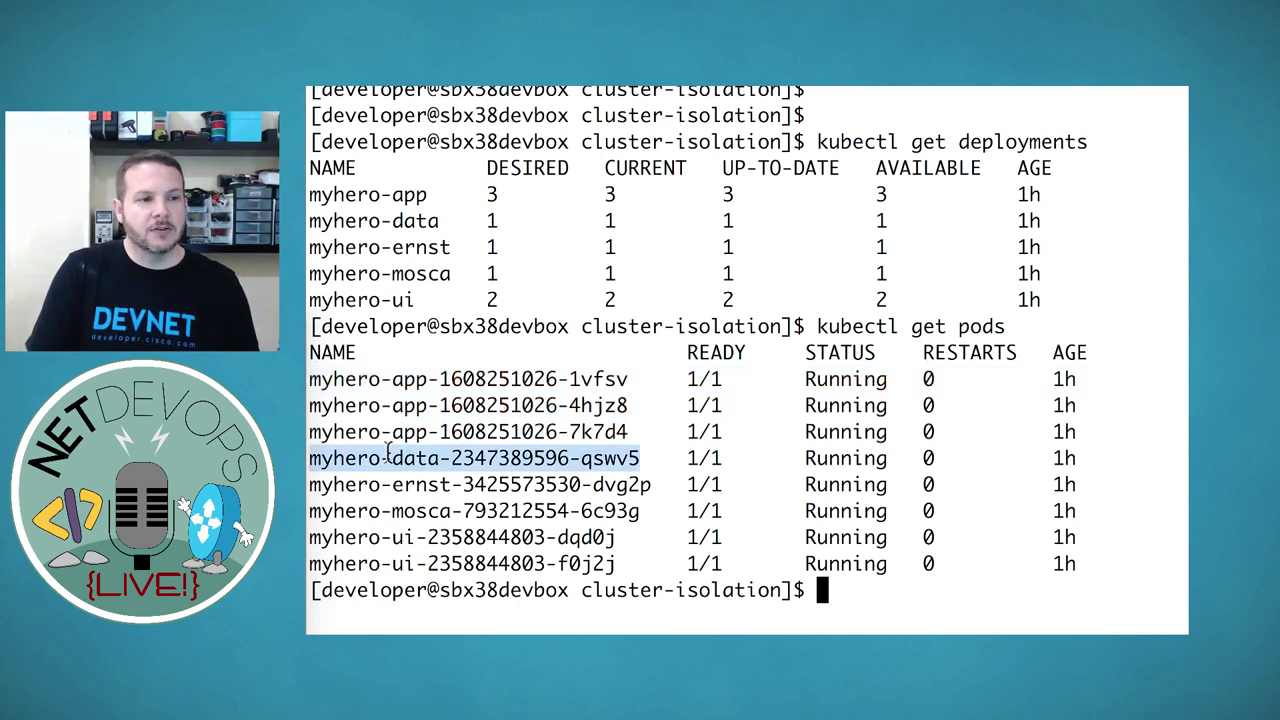
left_click(444, 482)
double_click(444, 484)
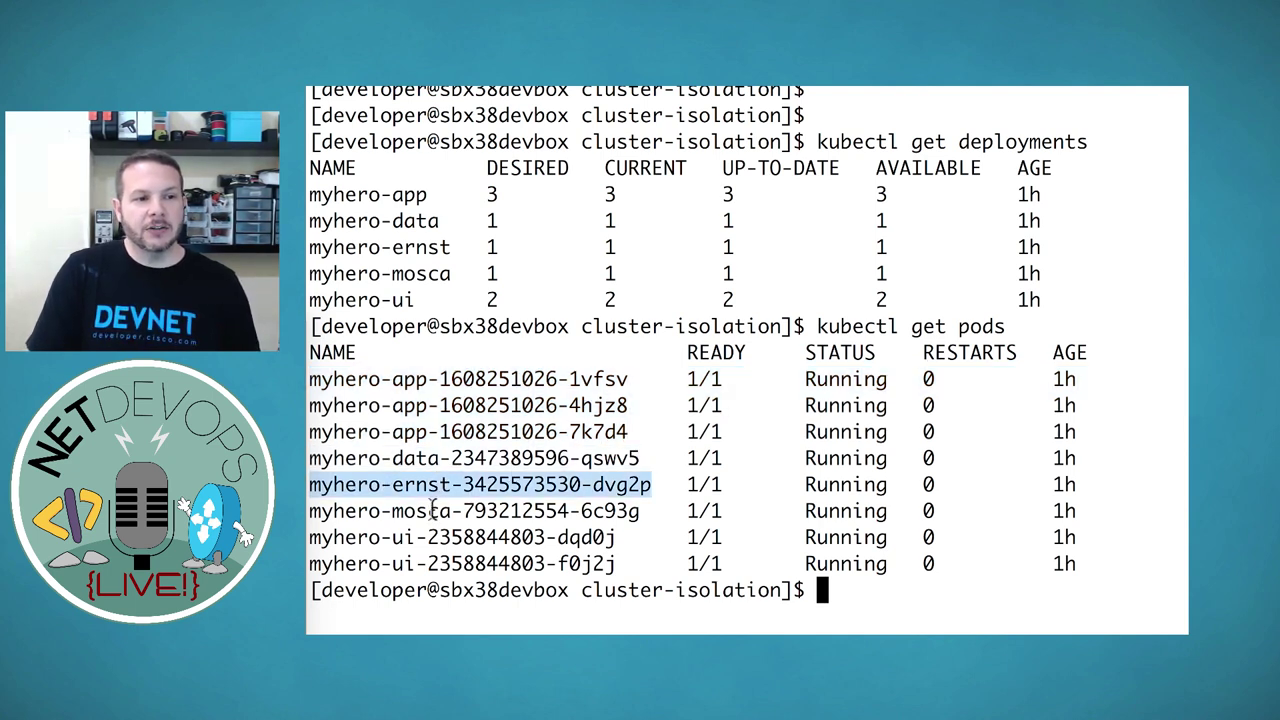
double_click(432, 511)
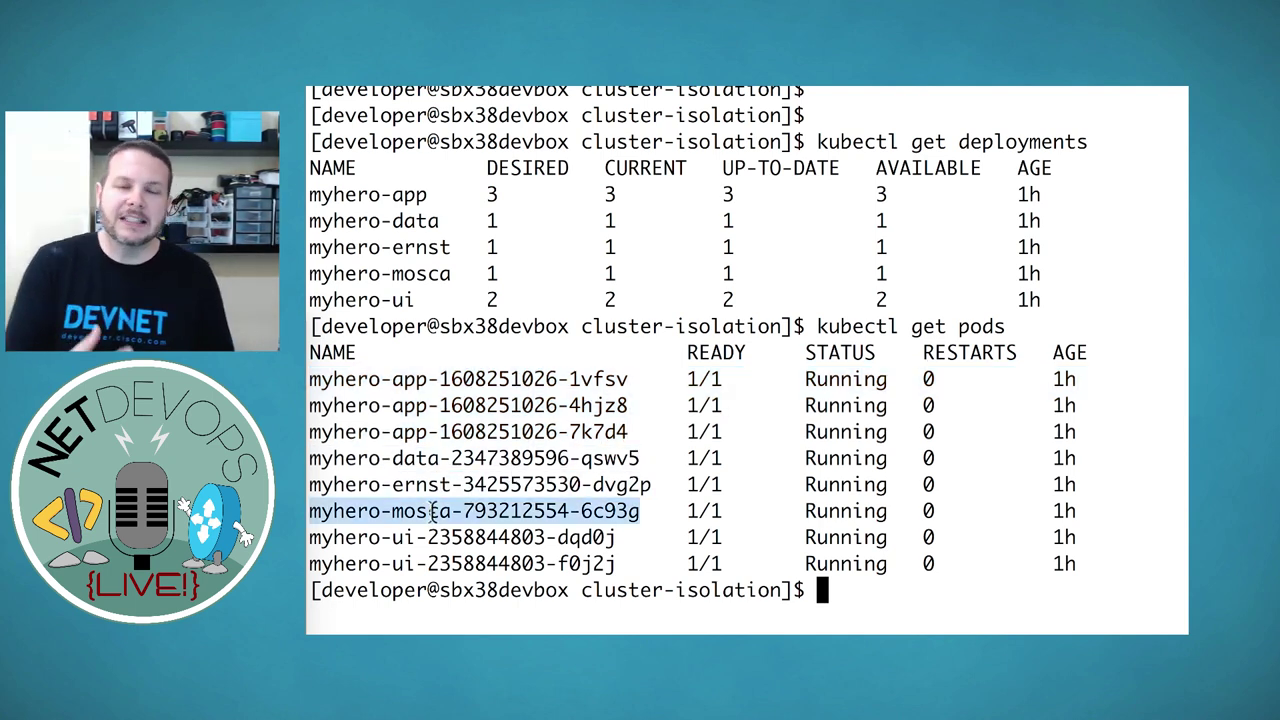
left_click(406, 540)
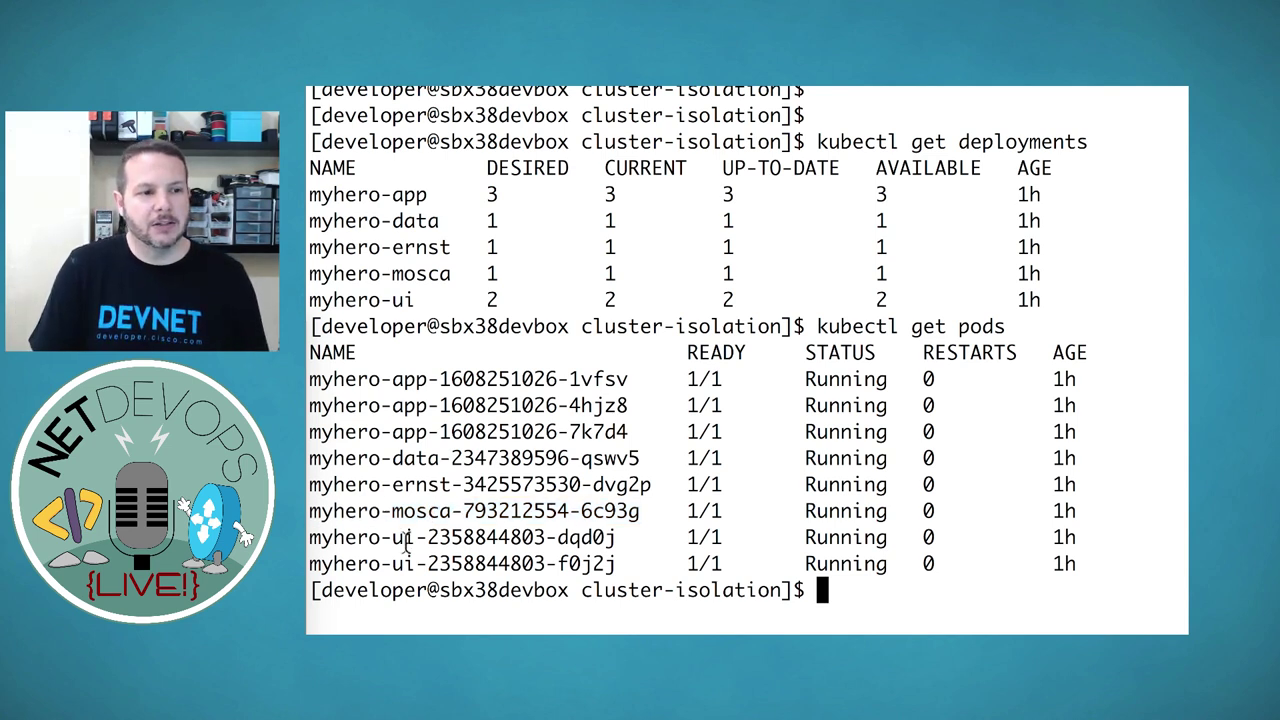
double_click(345, 538)
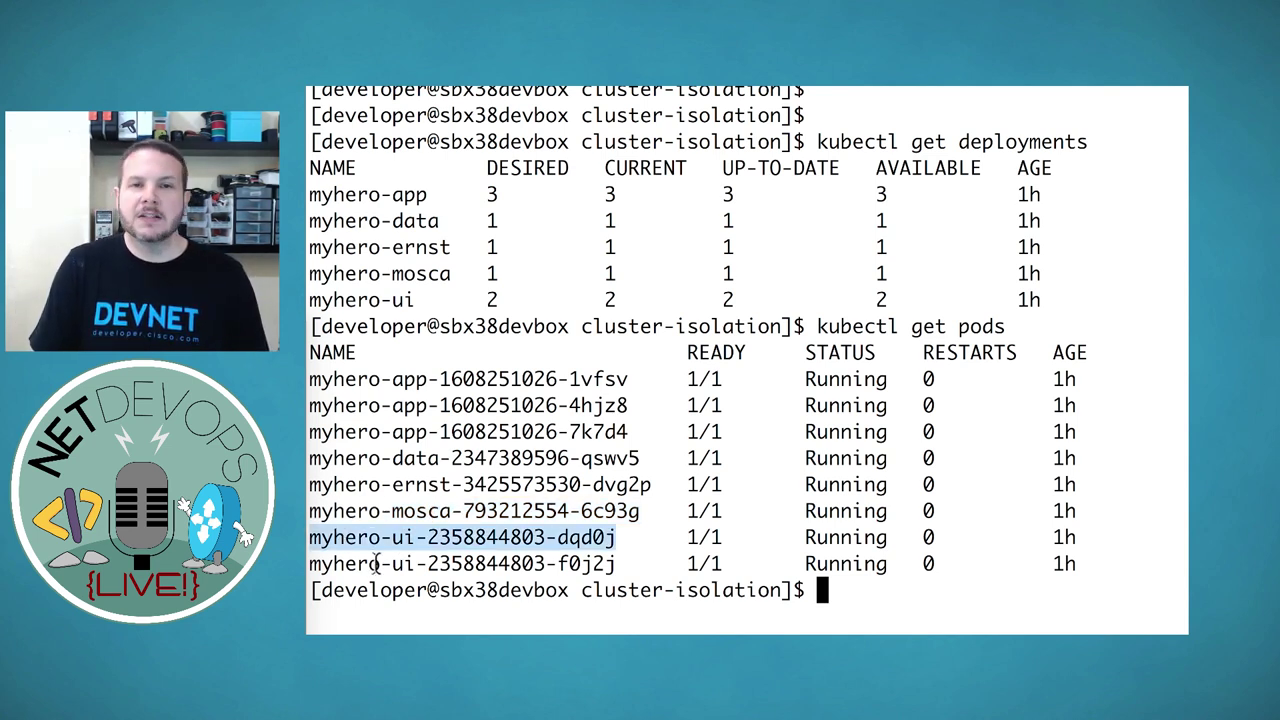
double_click(395, 564)
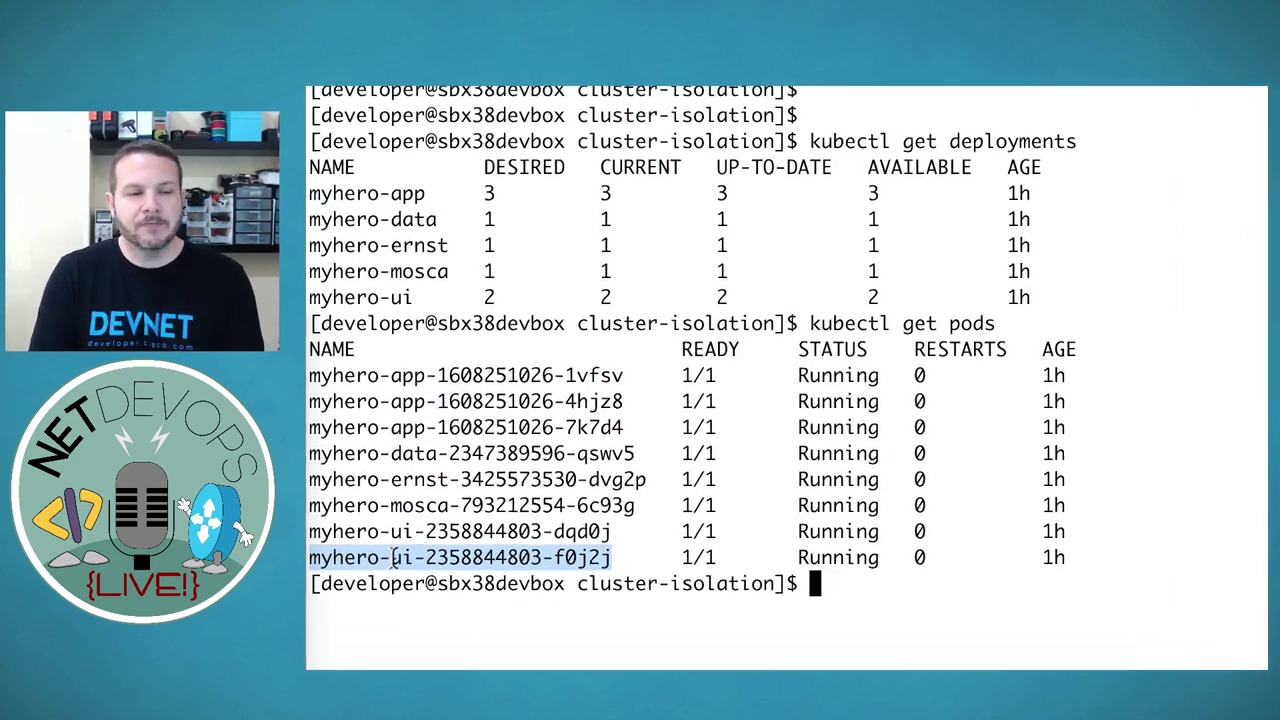
key("super+Tab")
key("super+Tab")
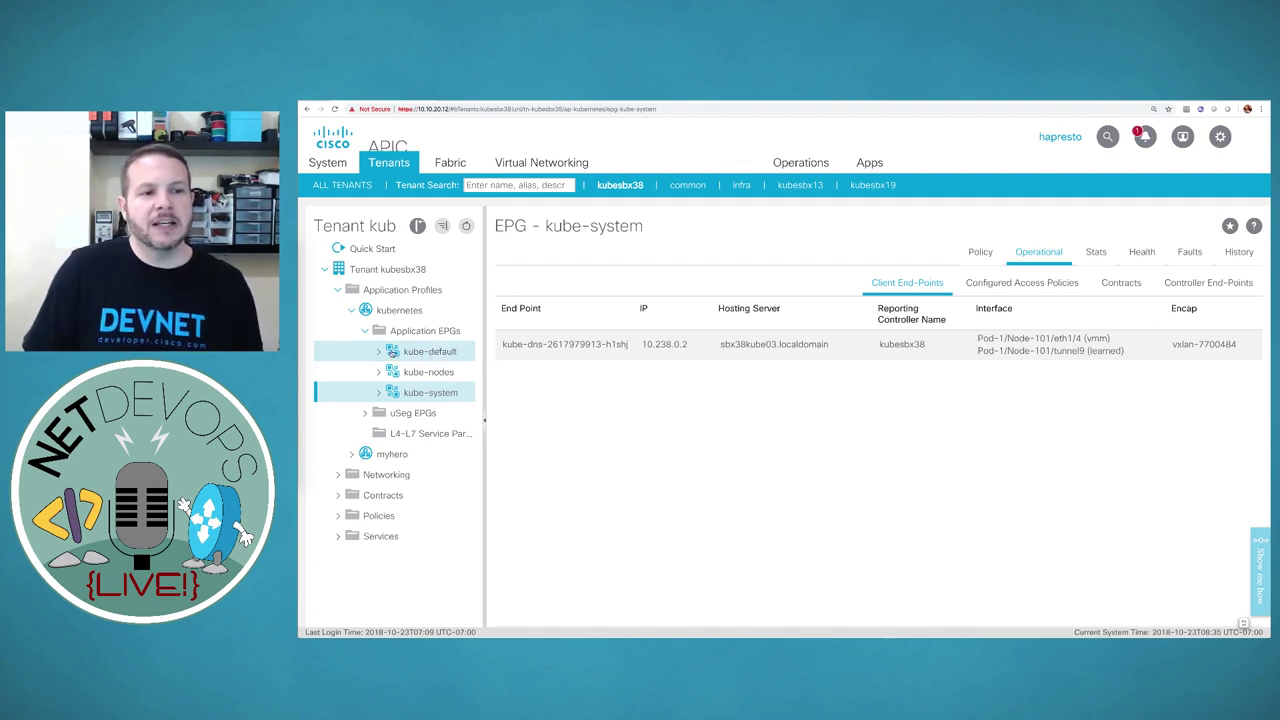
Show kube-default's Operational Client End-Points: eight myhero pods with 10.238.x addresses on vxlan-7995399
left_click(443, 354)
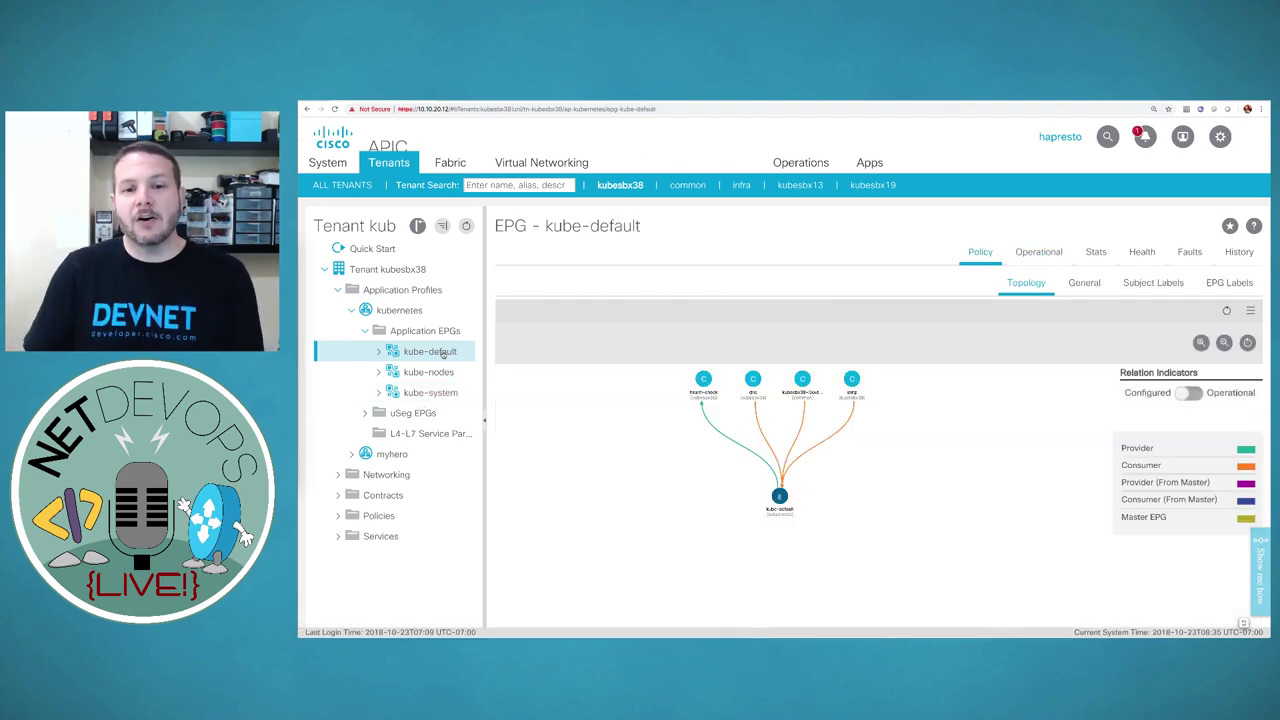
left_click(1037, 254)
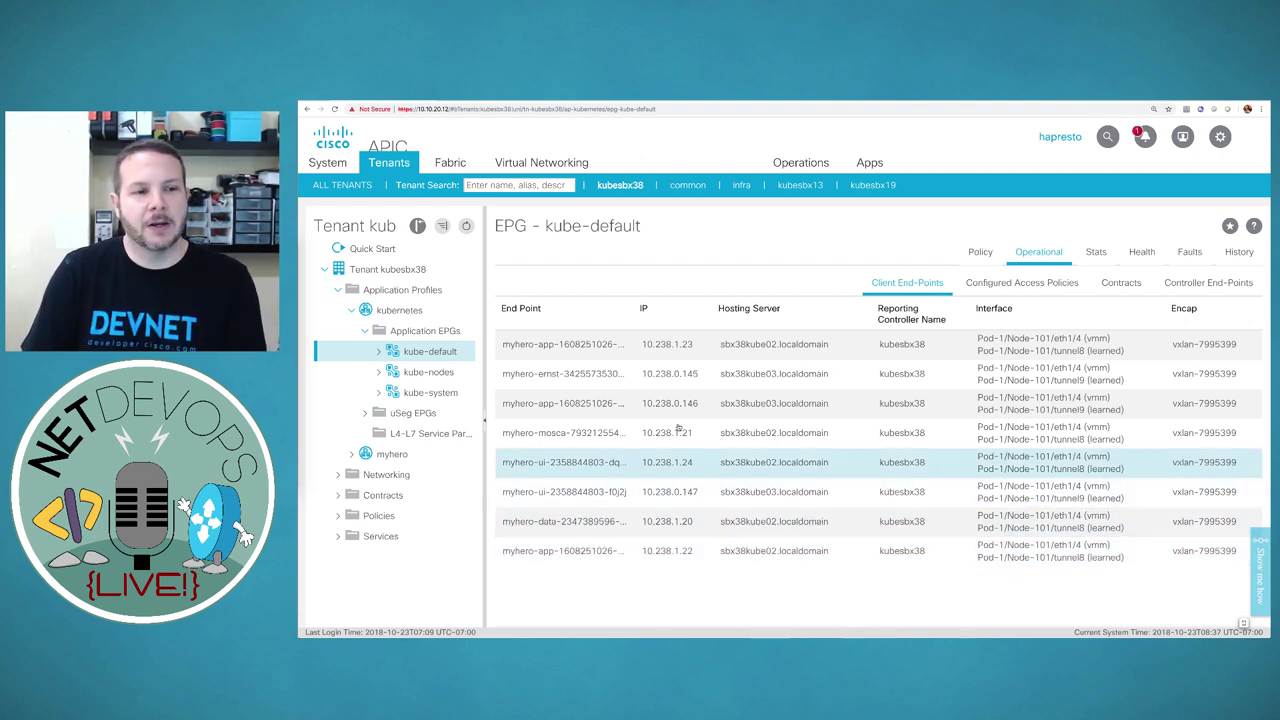
key("super+Tab")
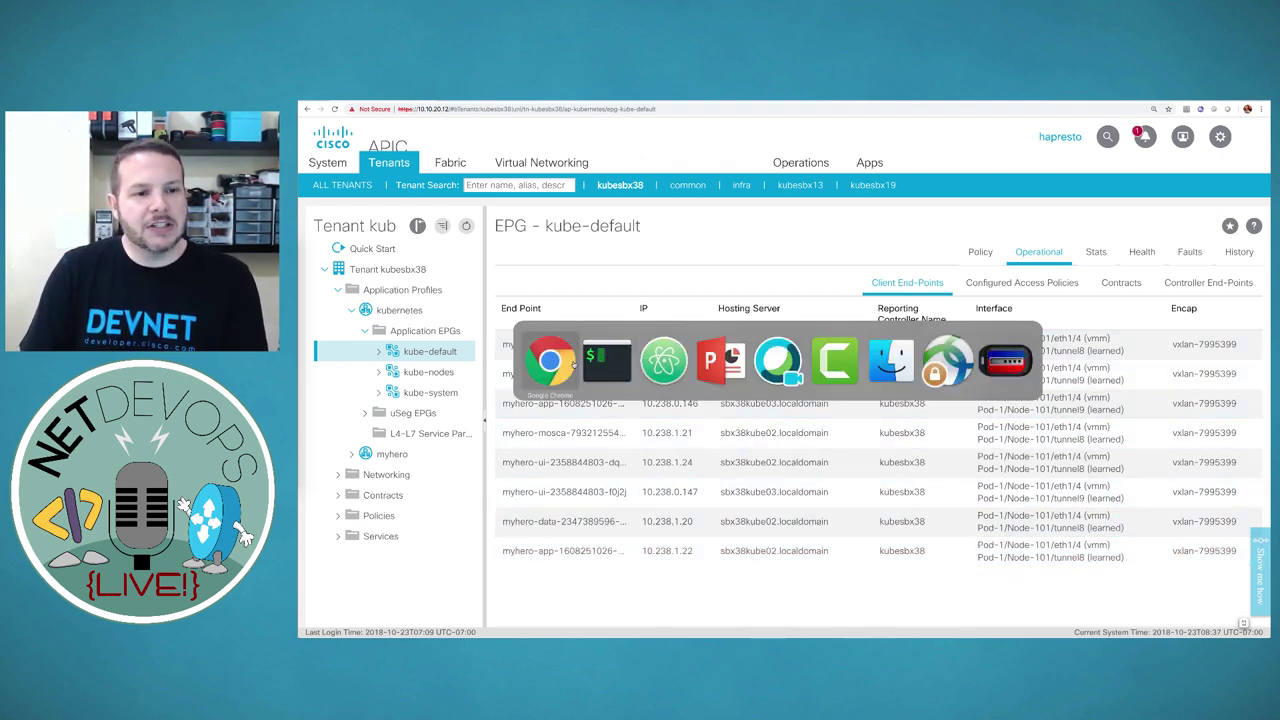
Enlarge the terminal text and run kubectl get services
left_click(607, 362)
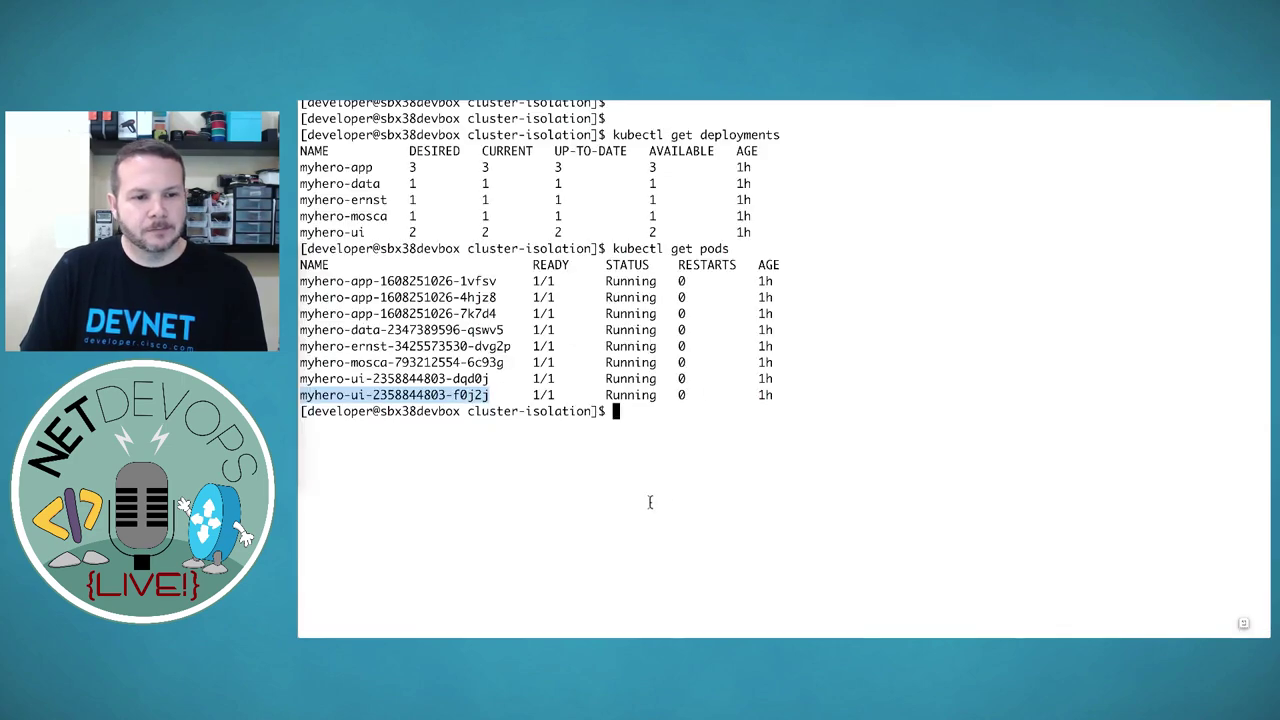
key("super+plus")
key("super+plus")
type("kubect")
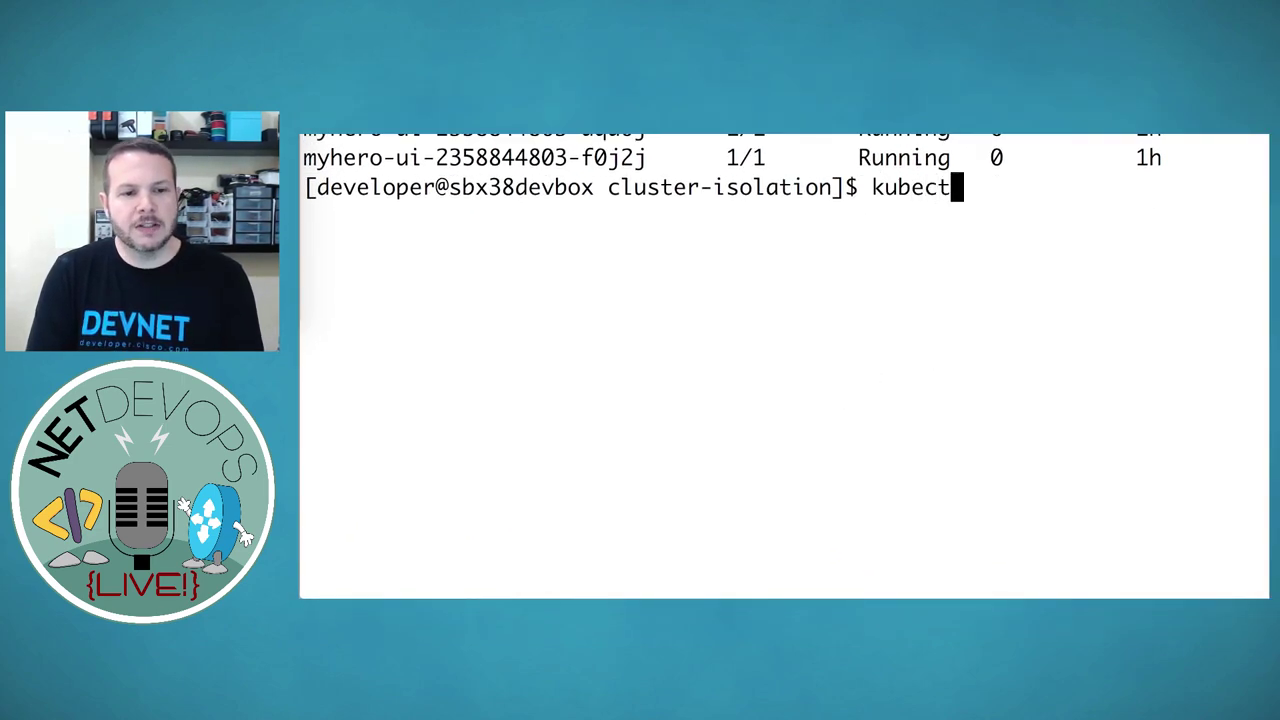
type("l get services")
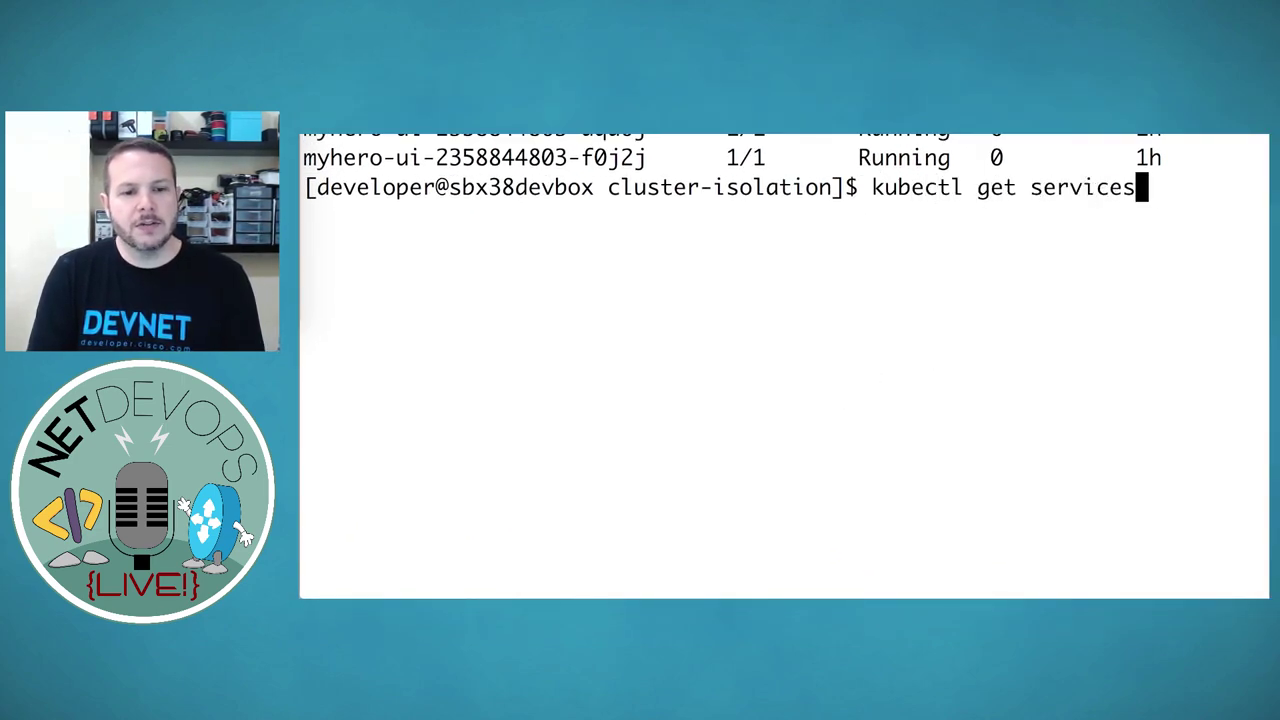
key("Return")
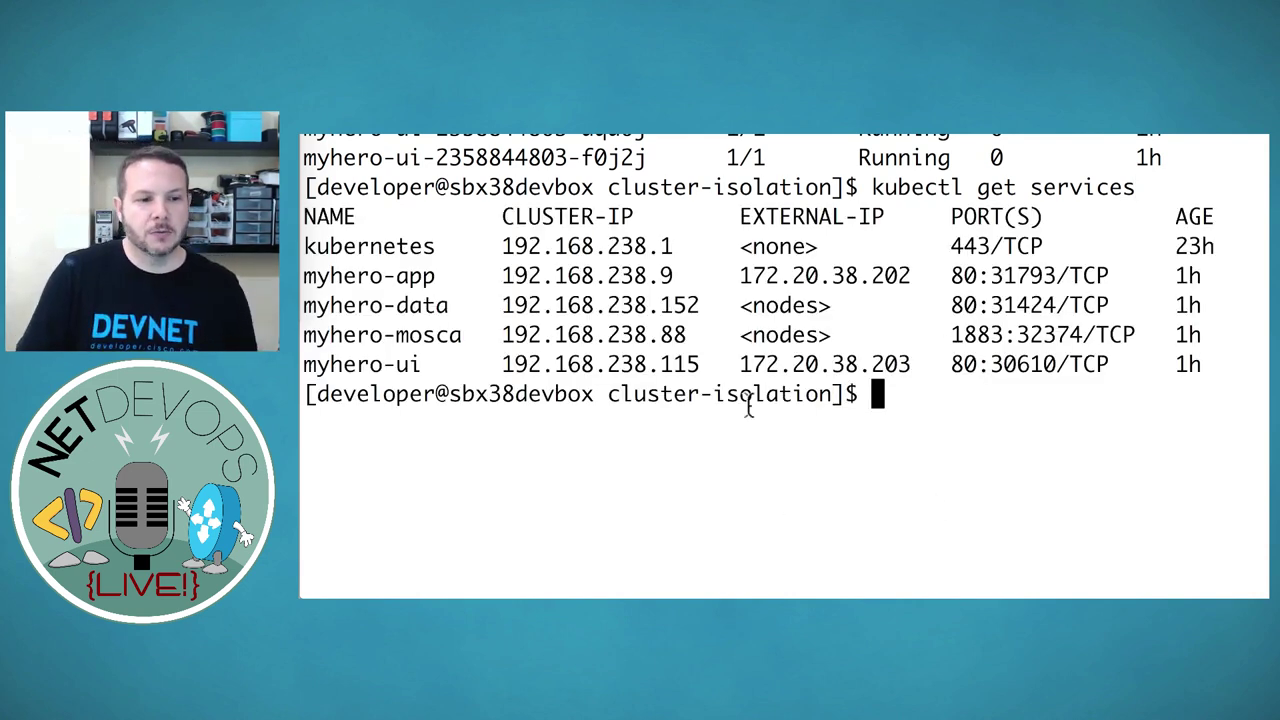
Highlight the myhero-app and myhero-ui service rows and copy myhero-ui's external IP 172.20.38.203
triple_click(353, 276)
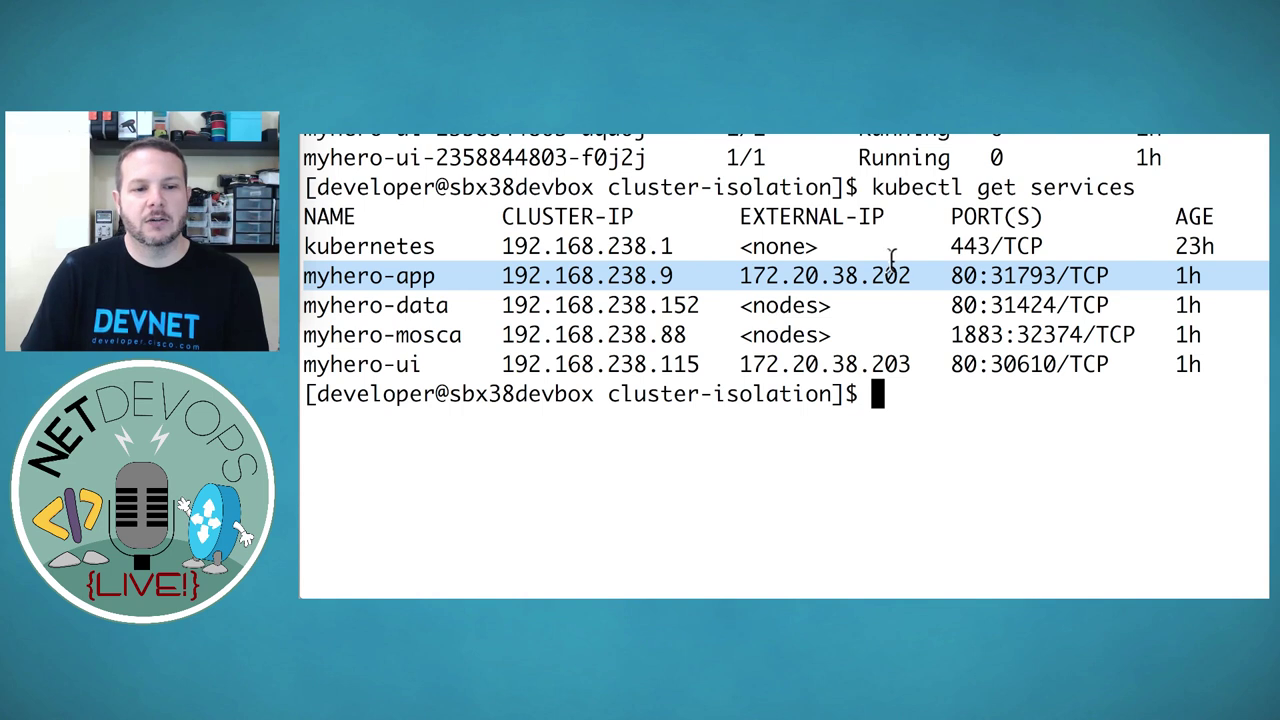
triple_click(345, 366)
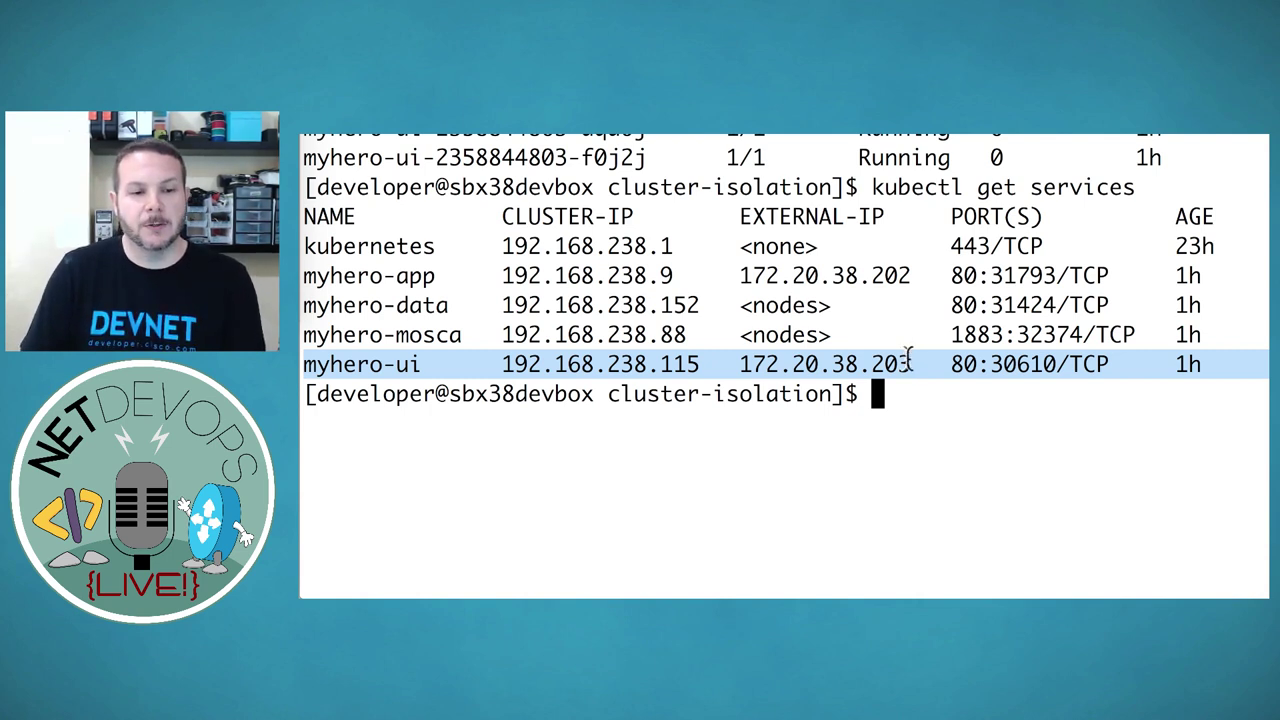
left_click_drag(910, 363, 745, 360)
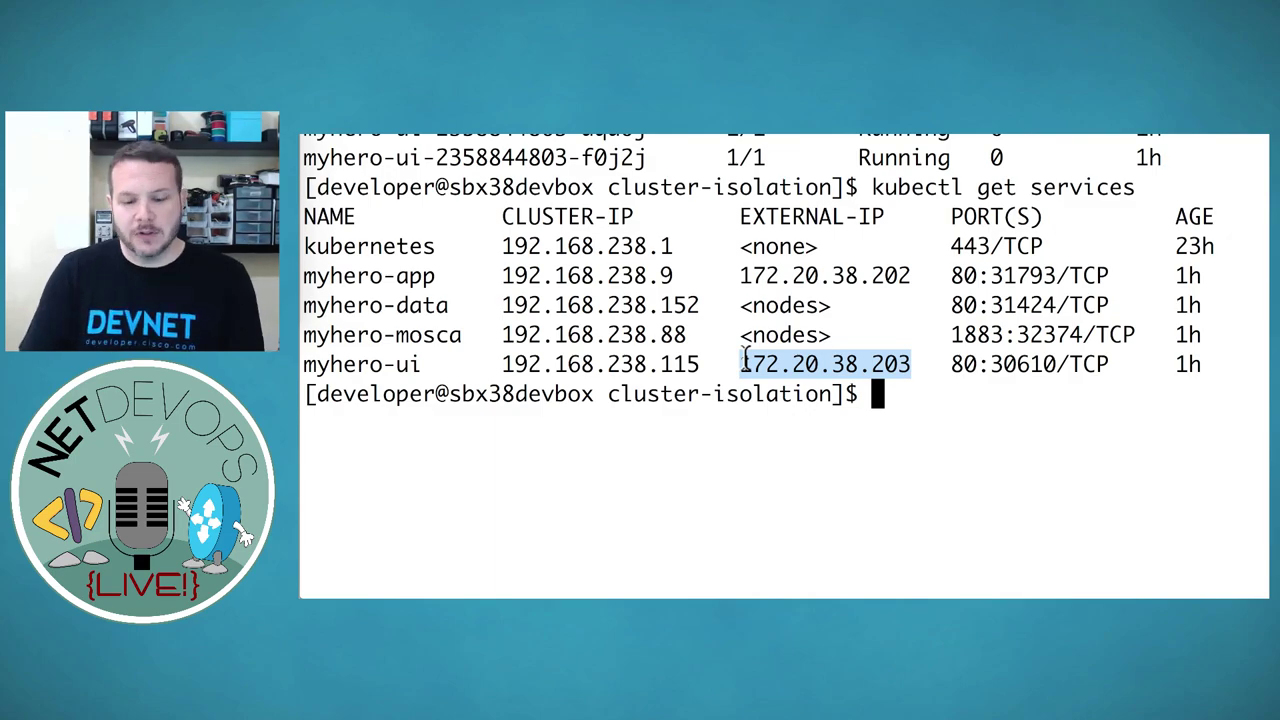
key("super+c")
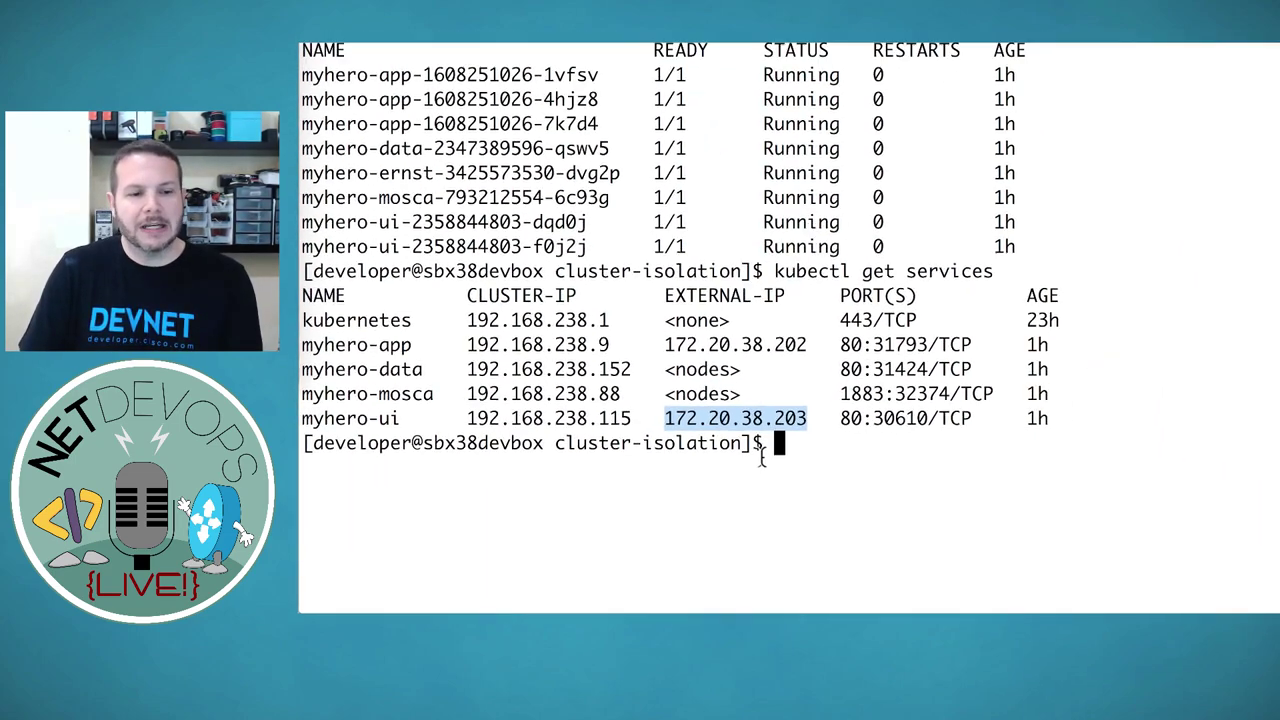
key("super+Tab")
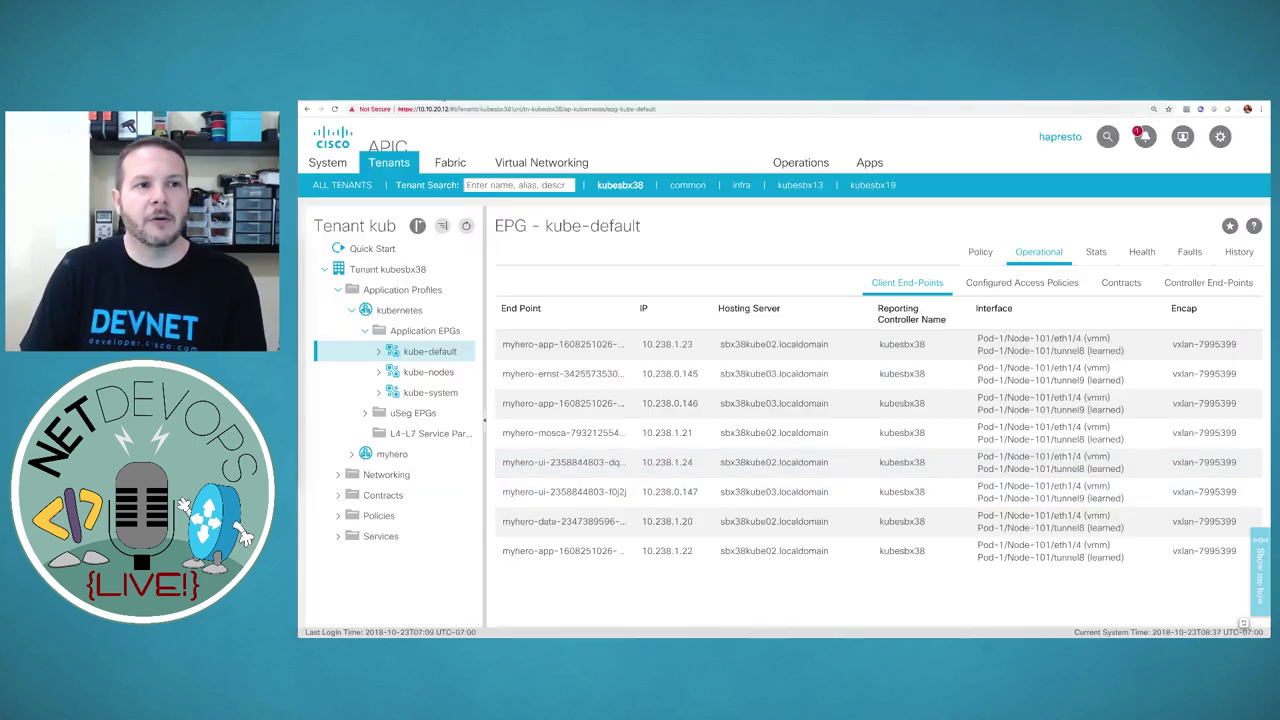
Load the MyHero UI address in a new Chrome tab and zoom the page in
key("super+t")
type("http://172.30.38.203")
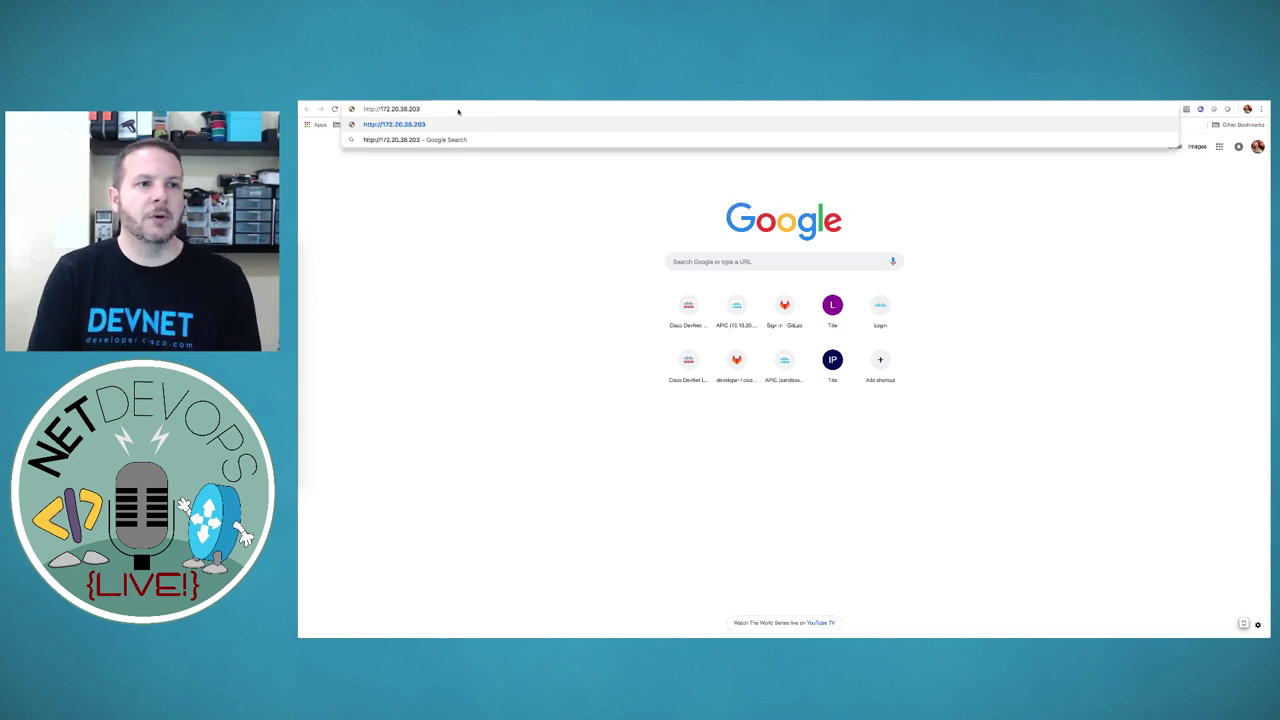
key("Return")
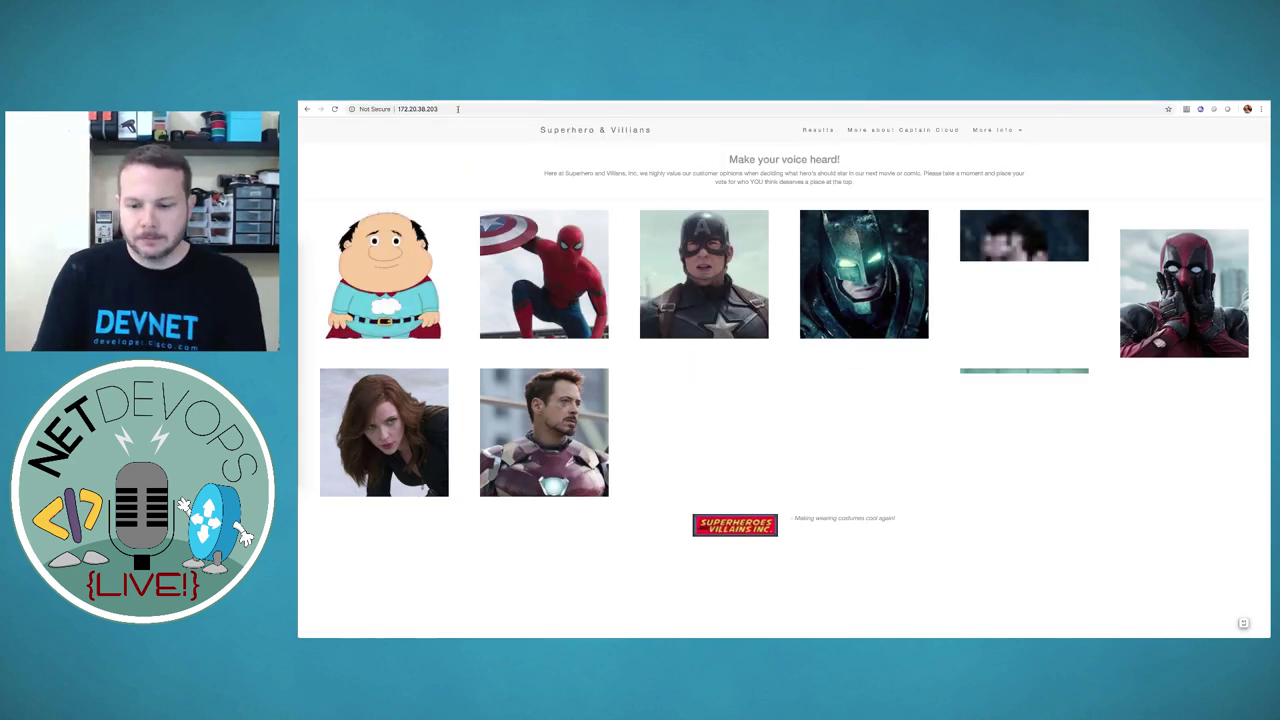
key("super+plus")
key("super+plus")
key("super+plus")
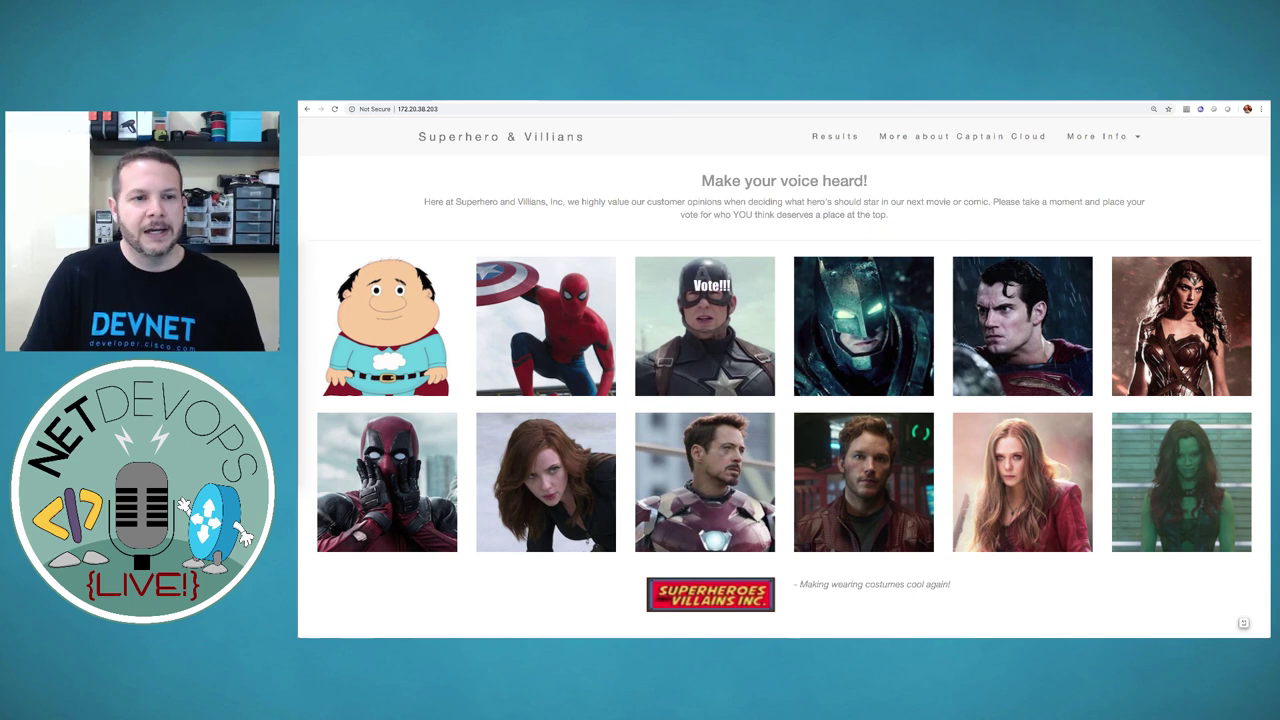
Vote for Spider-Man, leaving Captain Cloud and Spider-Man tied at 50%
left_click(545, 328)
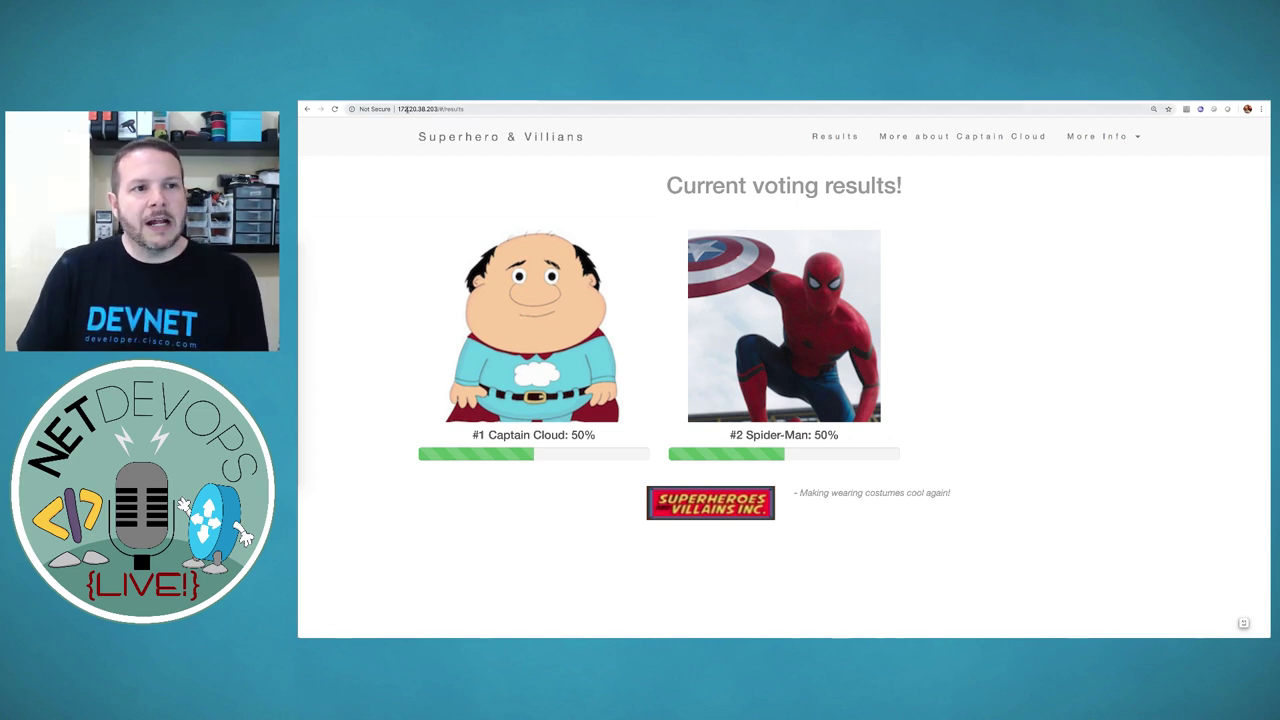
left_click_drag(398, 108, 438, 108)
key("super+Tab")
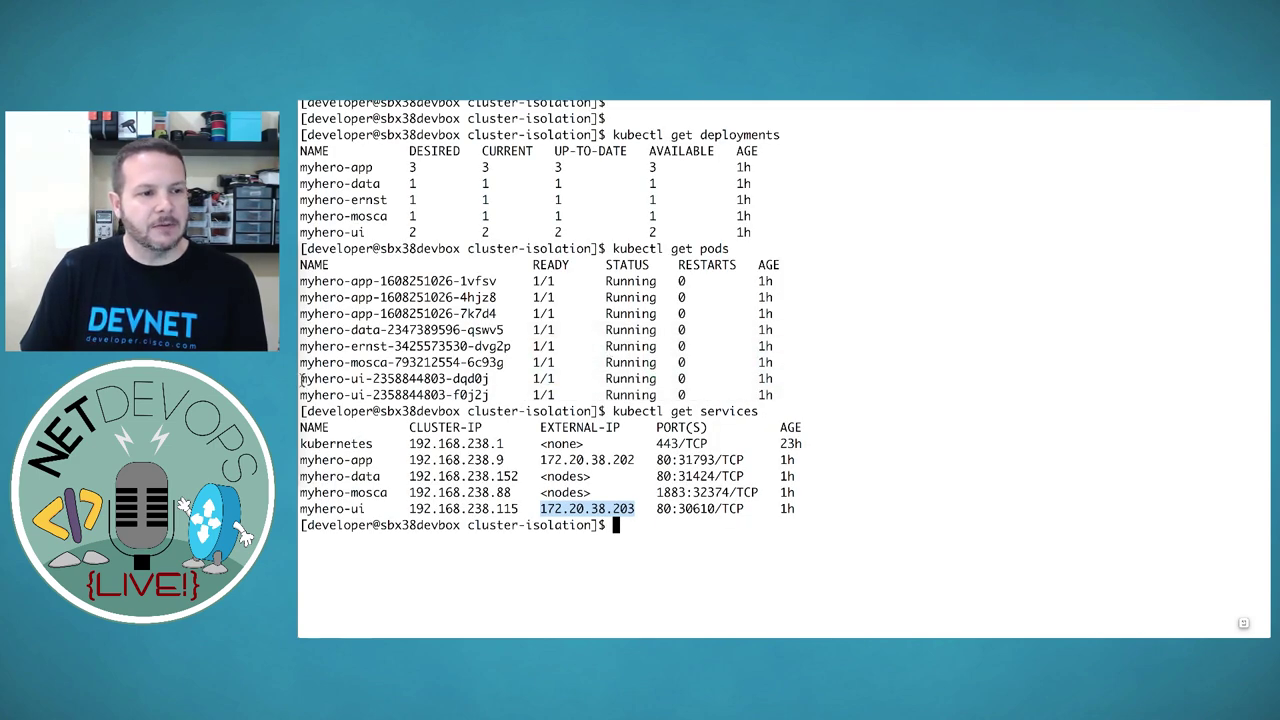
Highlight the two myhero-ui pod rows, then the myhero-ui service name and its IP
left_click_drag(302, 379, 808, 399)
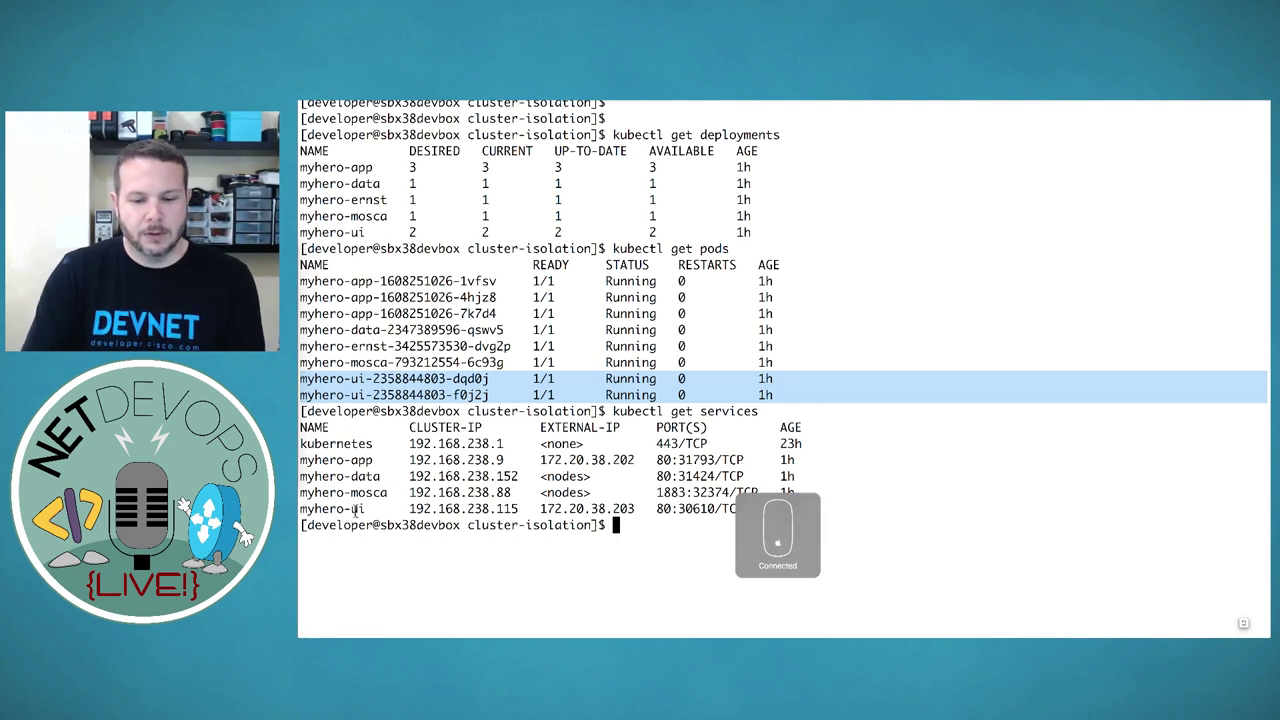
left_click(398, 564)
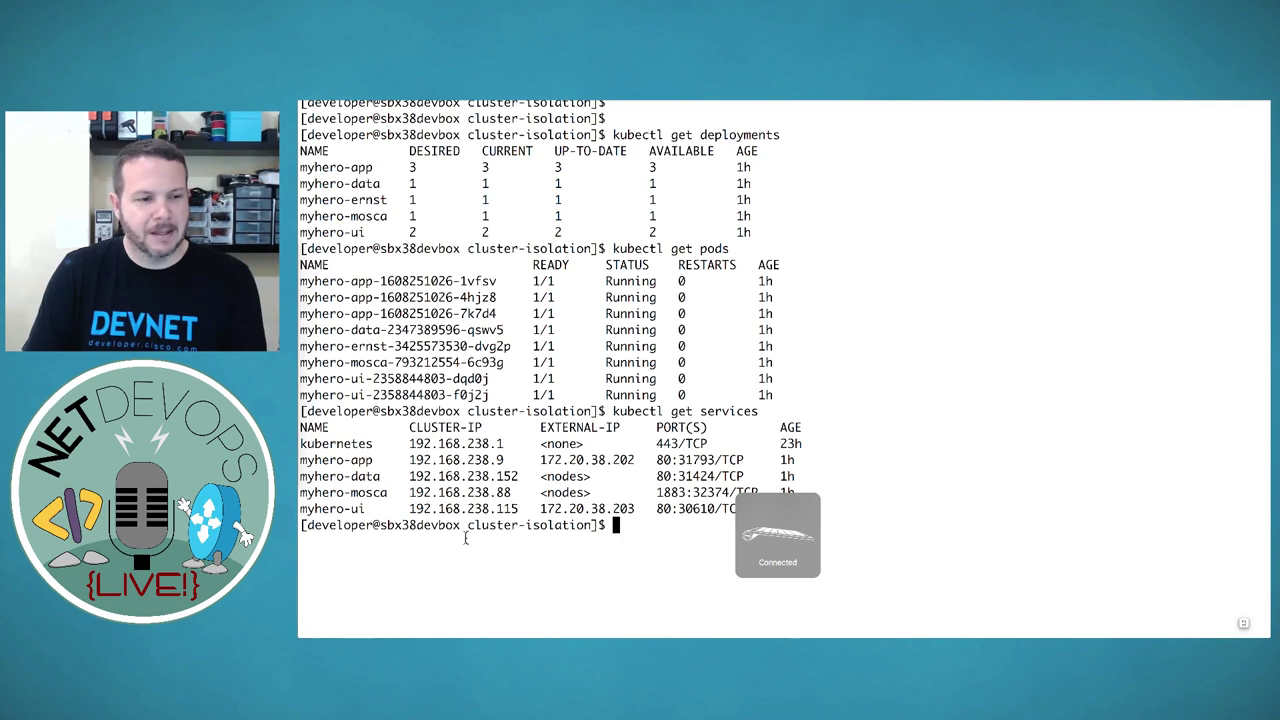
double_click(339, 510)
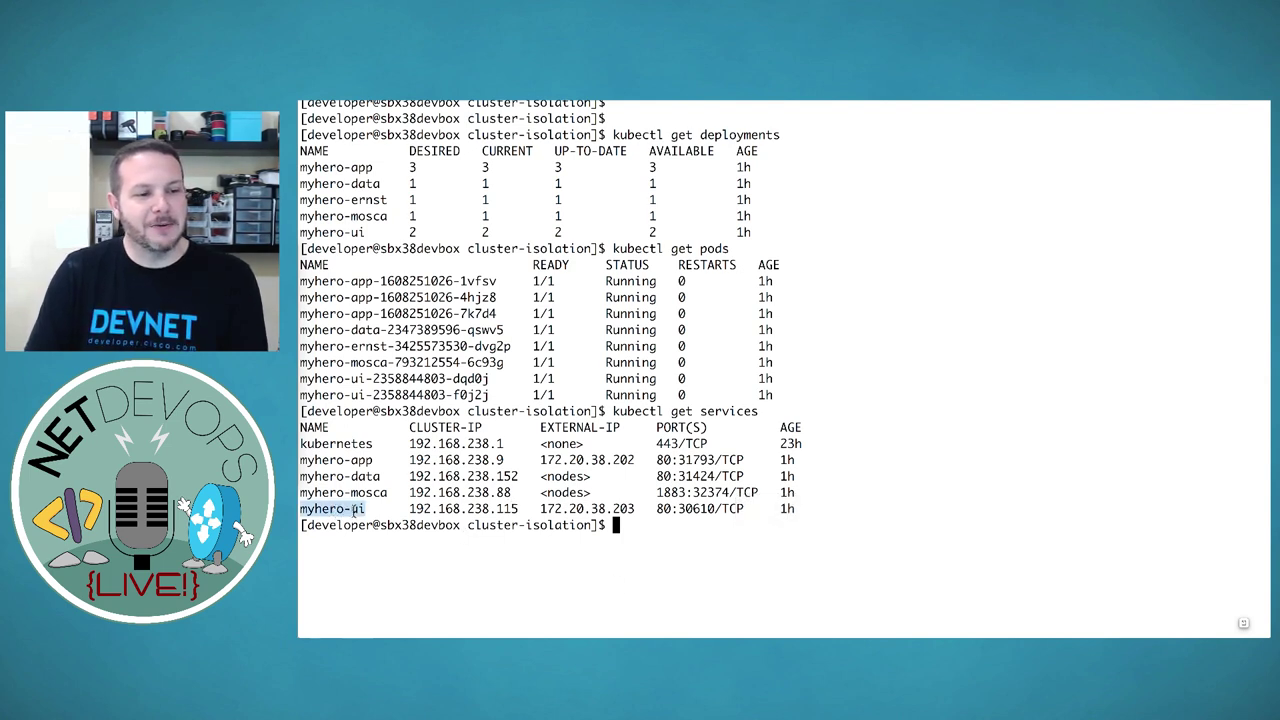
left_click_drag(410, 510, 635, 510)
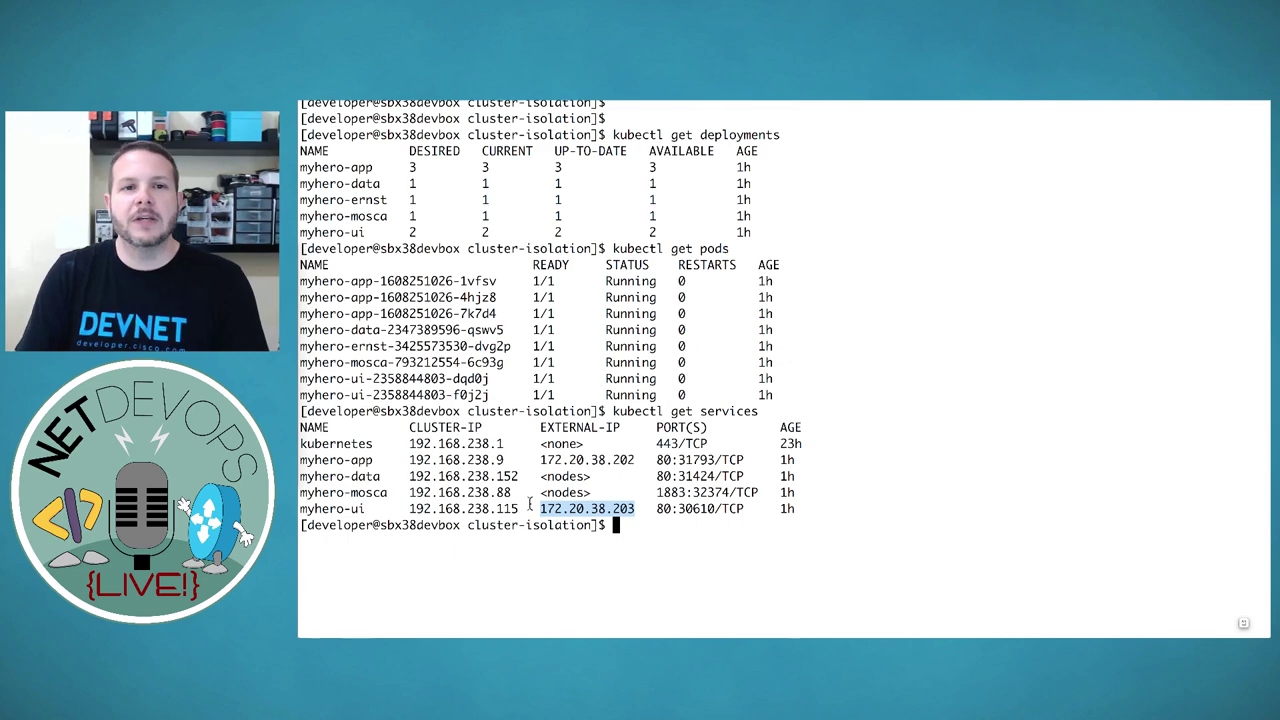
key("super+Tab")
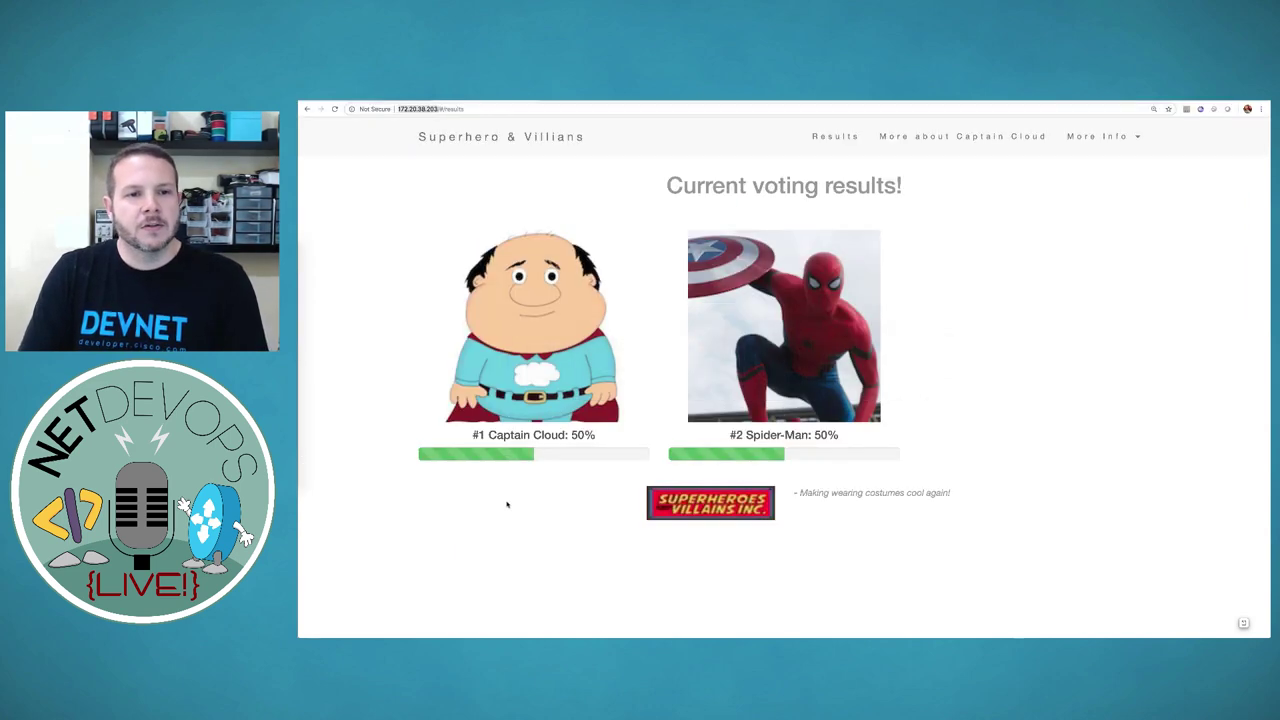
Switch to the Cisco APIC tab showing kube-default's client endpoints
key("ctrl+Tab")
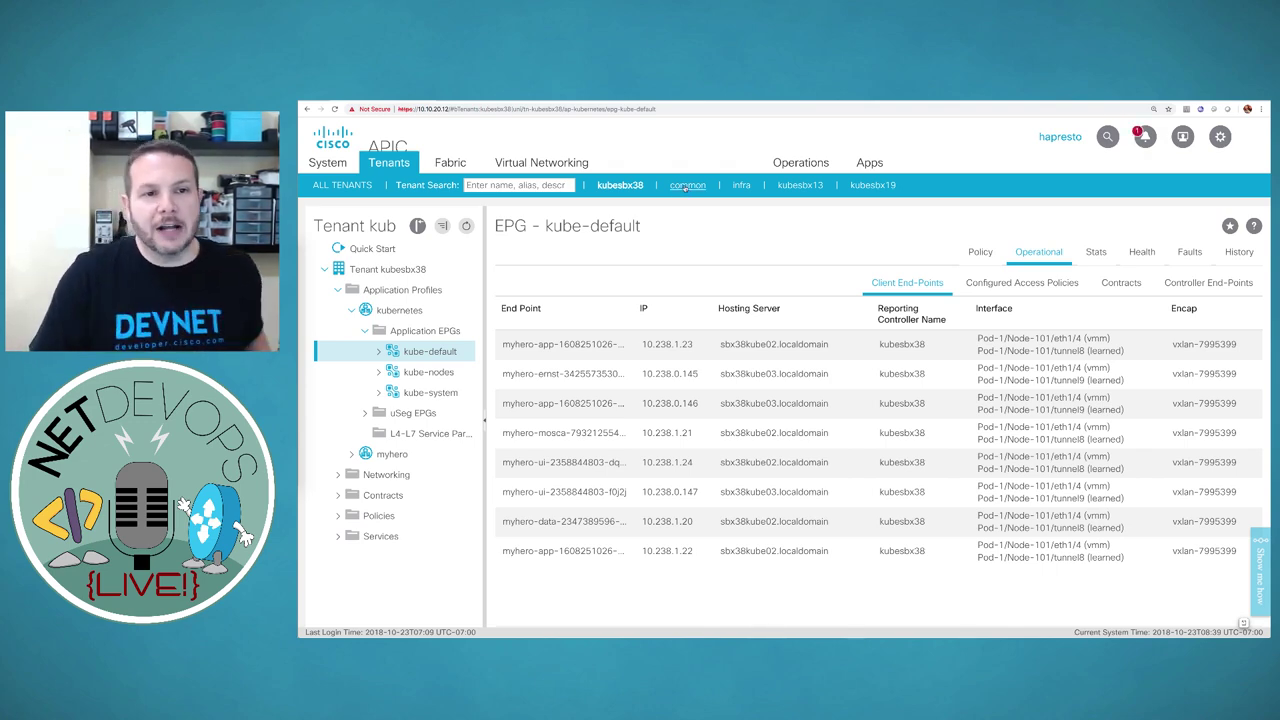
In tenant common, expand Networking > External Routed Networks > sbx_shared_L3Out and show its Networks list
left_click(686, 186)
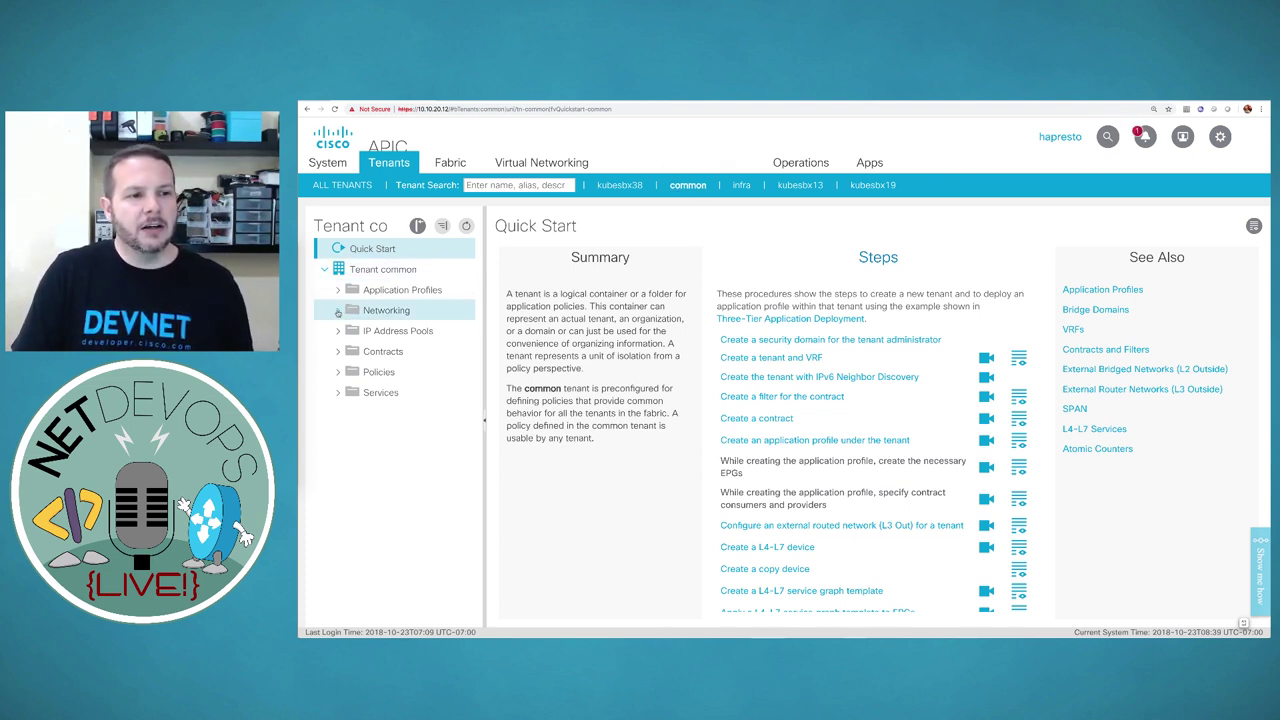
left_click(338, 311)
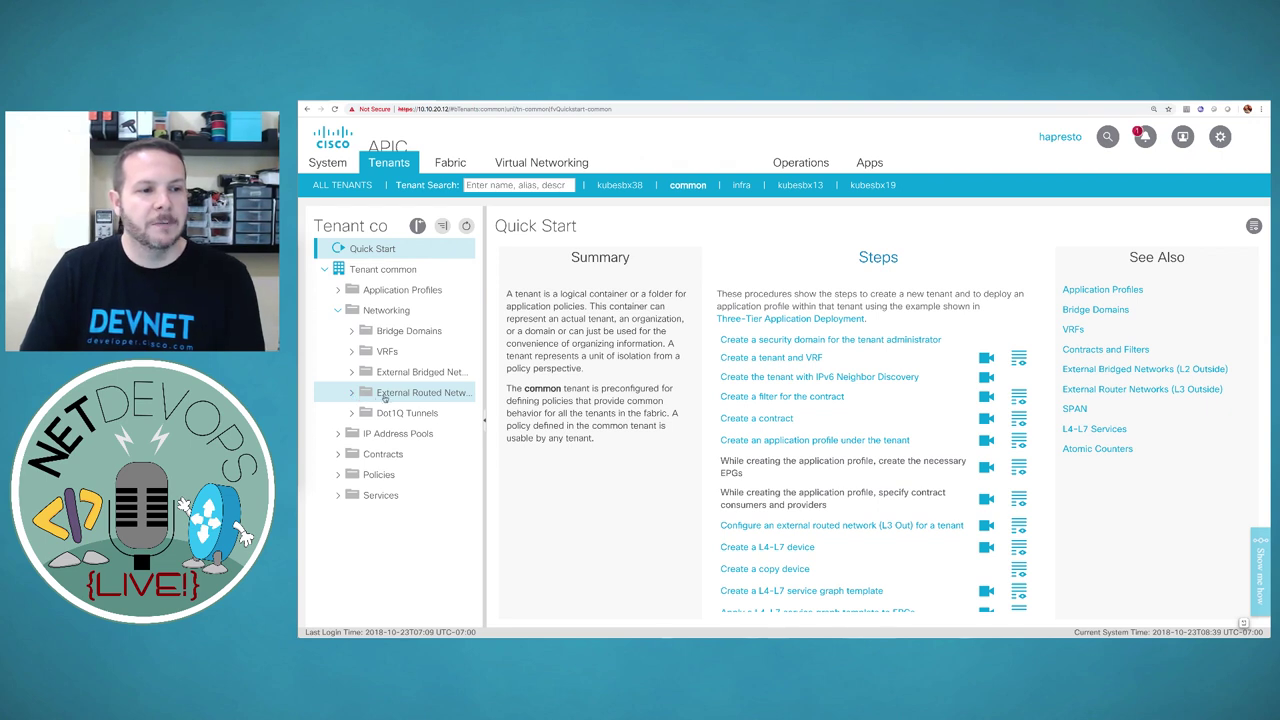
left_click(362, 396)
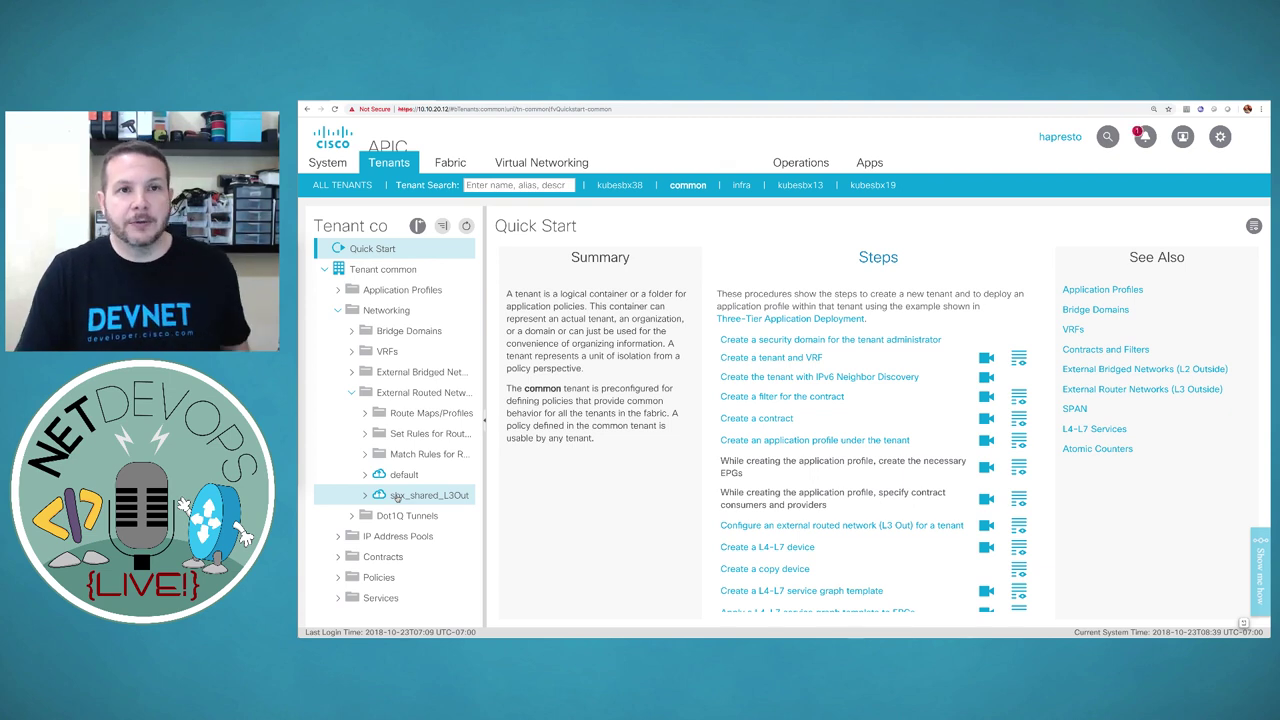
left_click(397, 499)
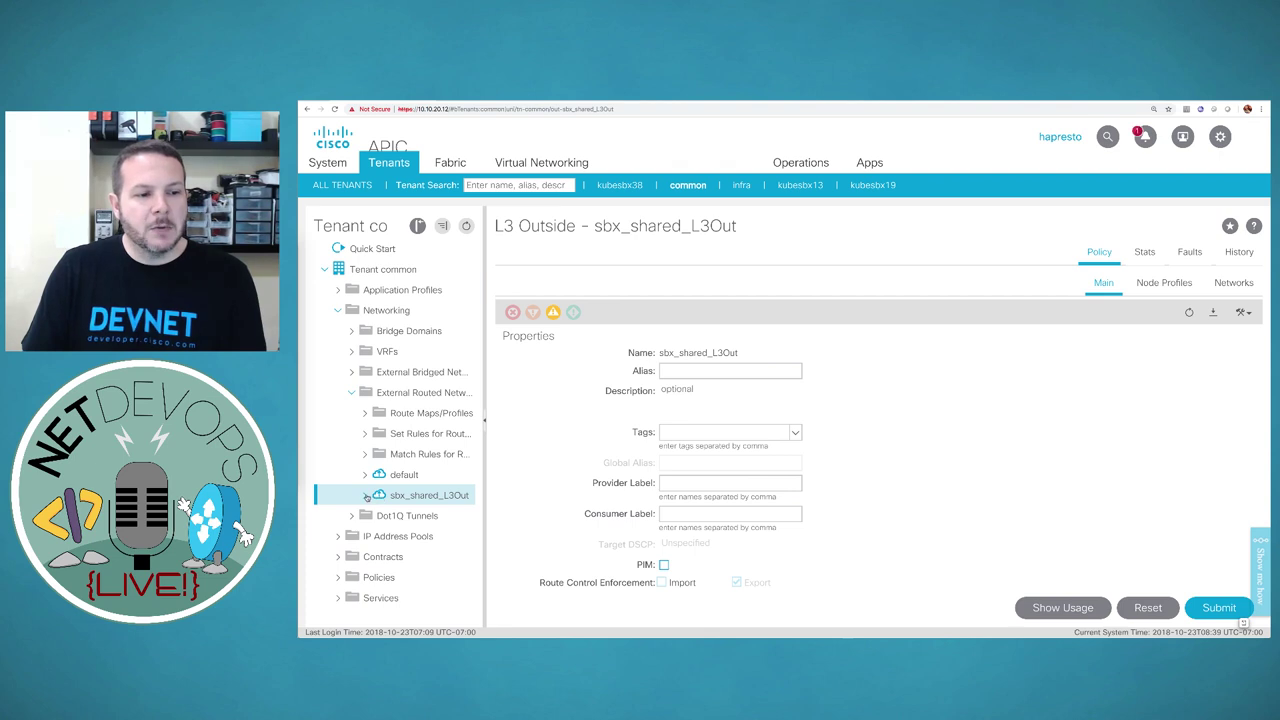
left_click(367, 497)
scroll(400, 500, "down", 1)
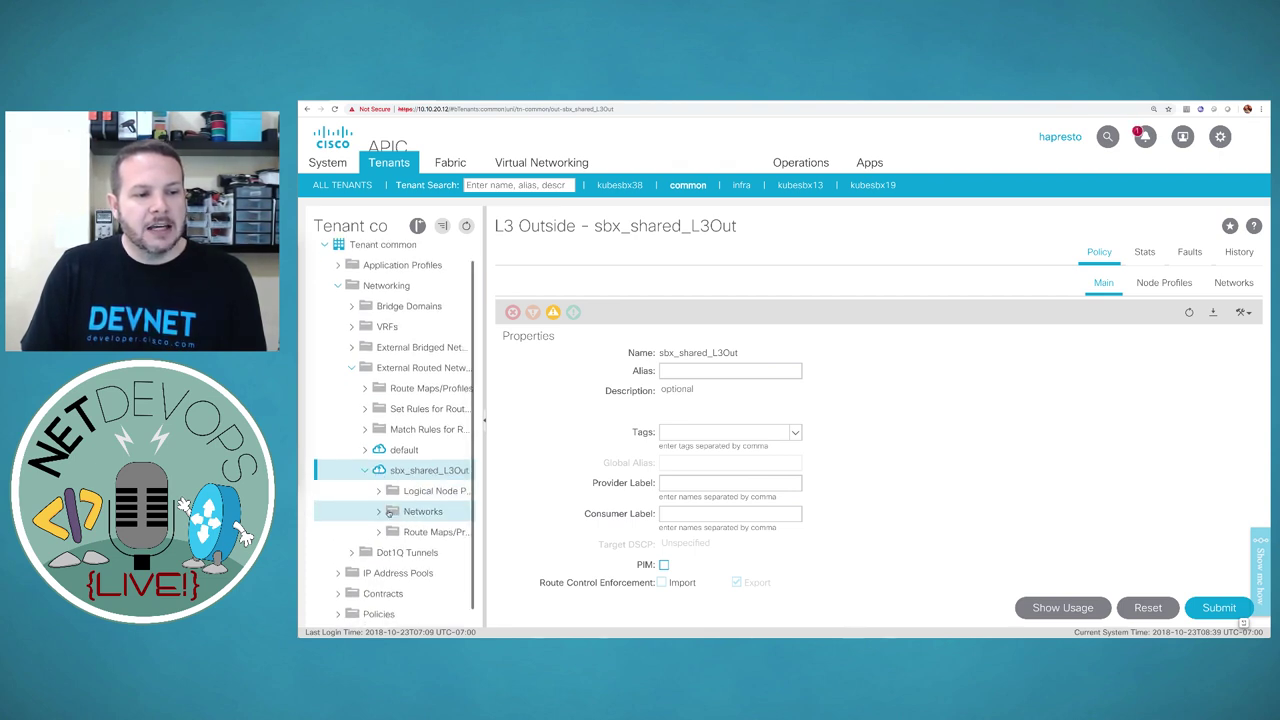
left_click(379, 511)
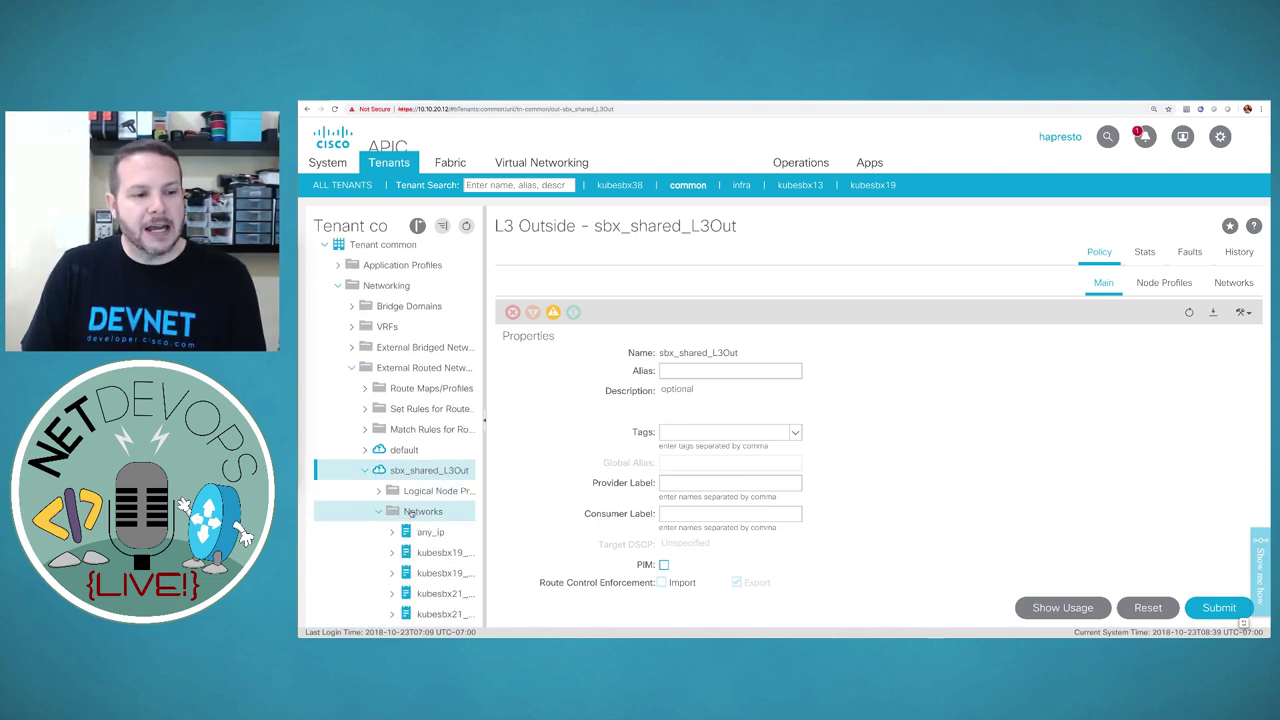
left_click(410, 512)
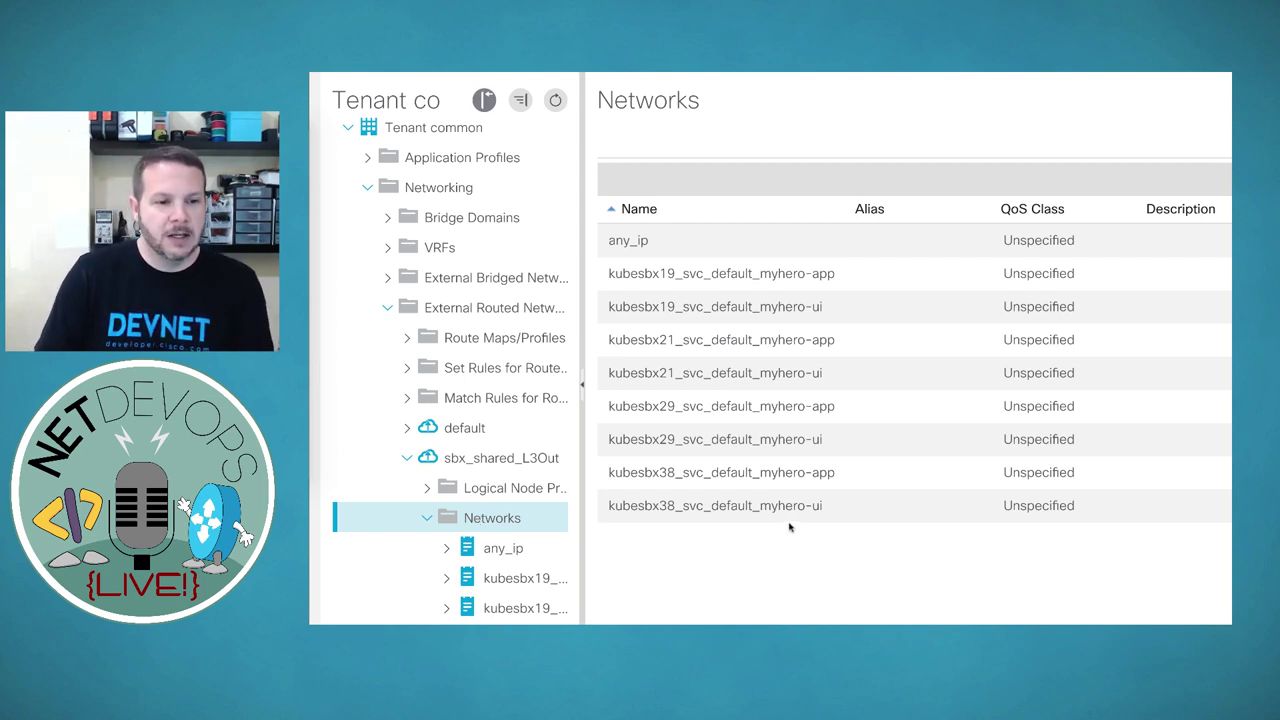
Check the kubesbx38 myhero-app entry's subnet 172.20.38.202/32 beside myhero-ui's 172.20.38.203/32
left_click(859, 479)
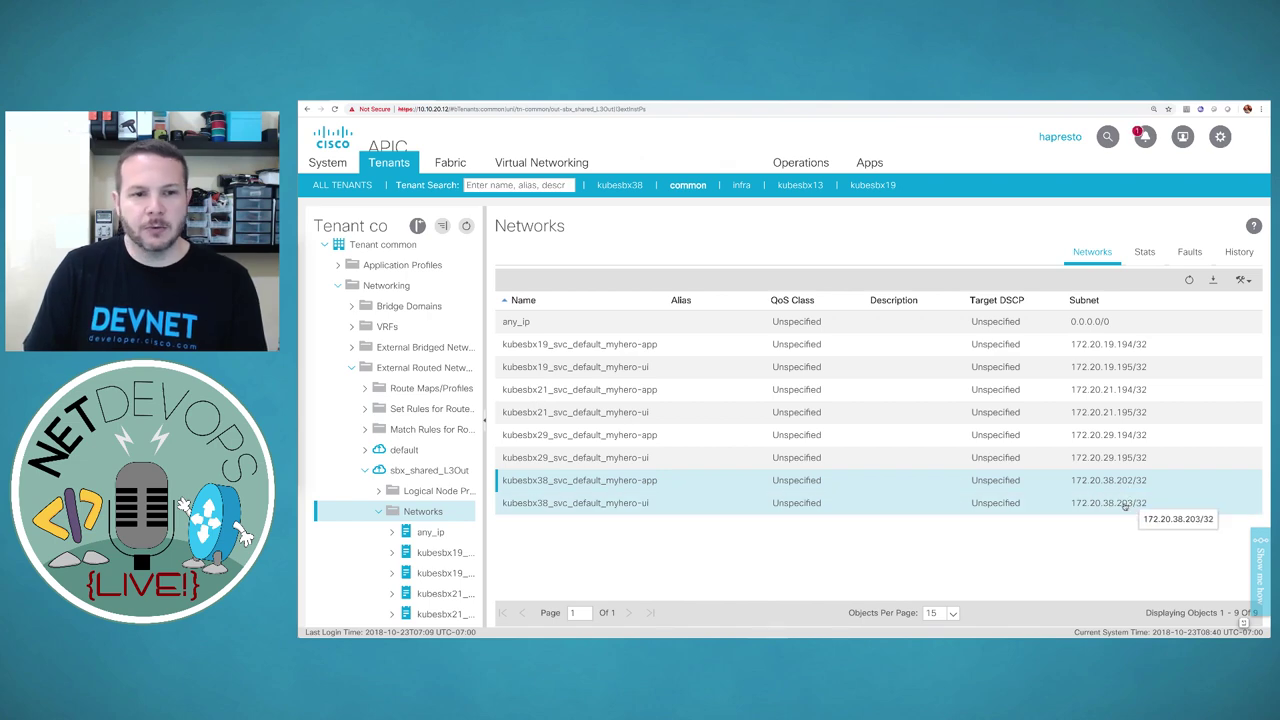
key("super+Tab")
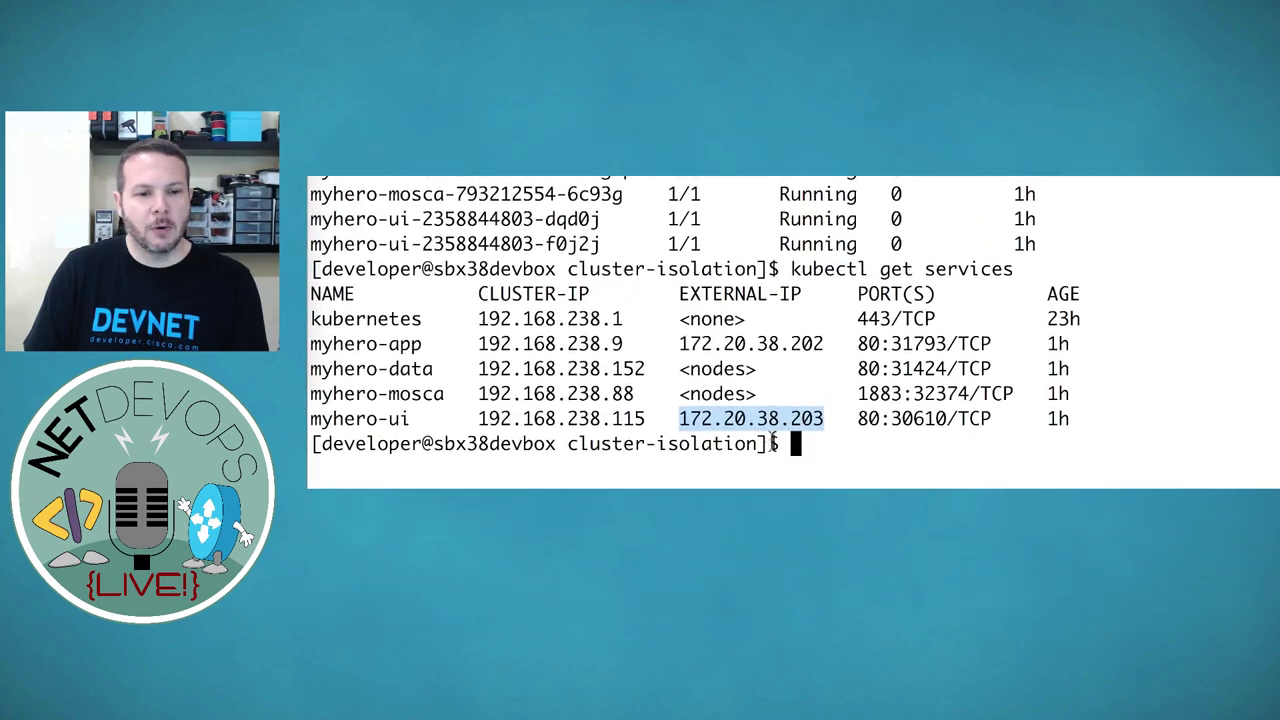
Highlight the external IPs 172.20.38.202 (myhero-app) and 172.20.38.203 (myhero-ui) in the services output
left_click(771, 385)
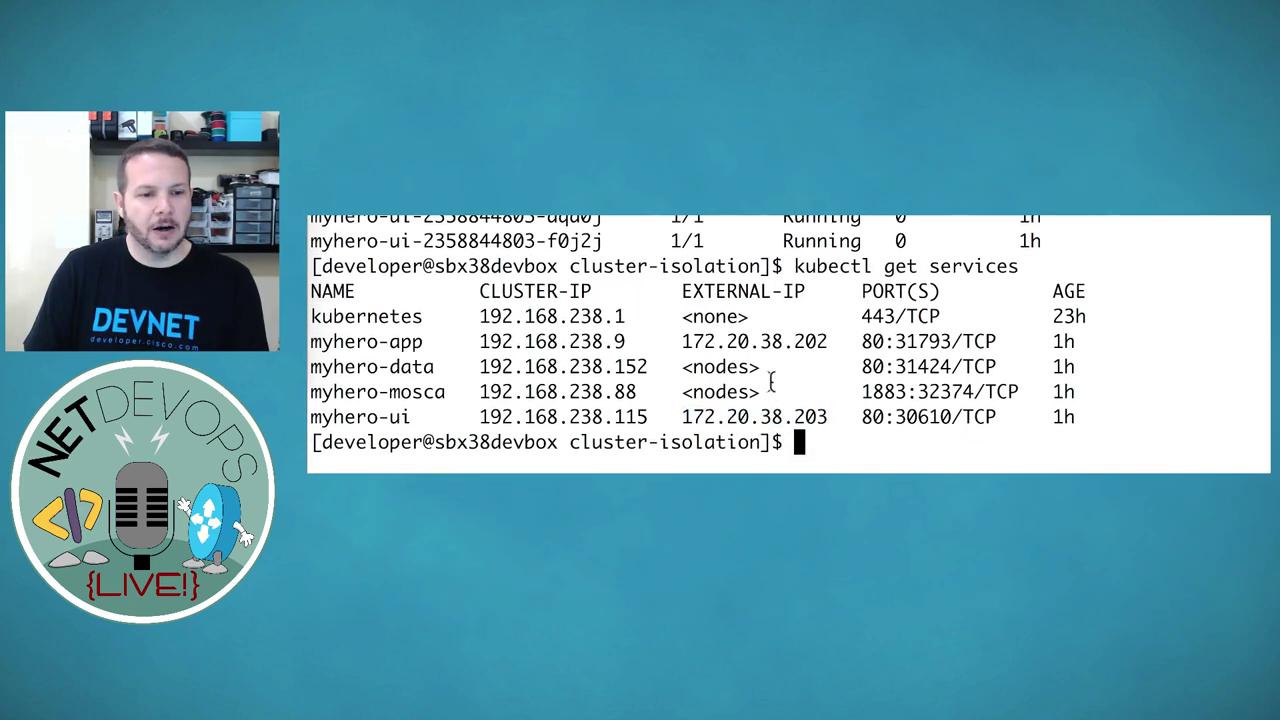
left_click_drag(682, 341, 830, 341)
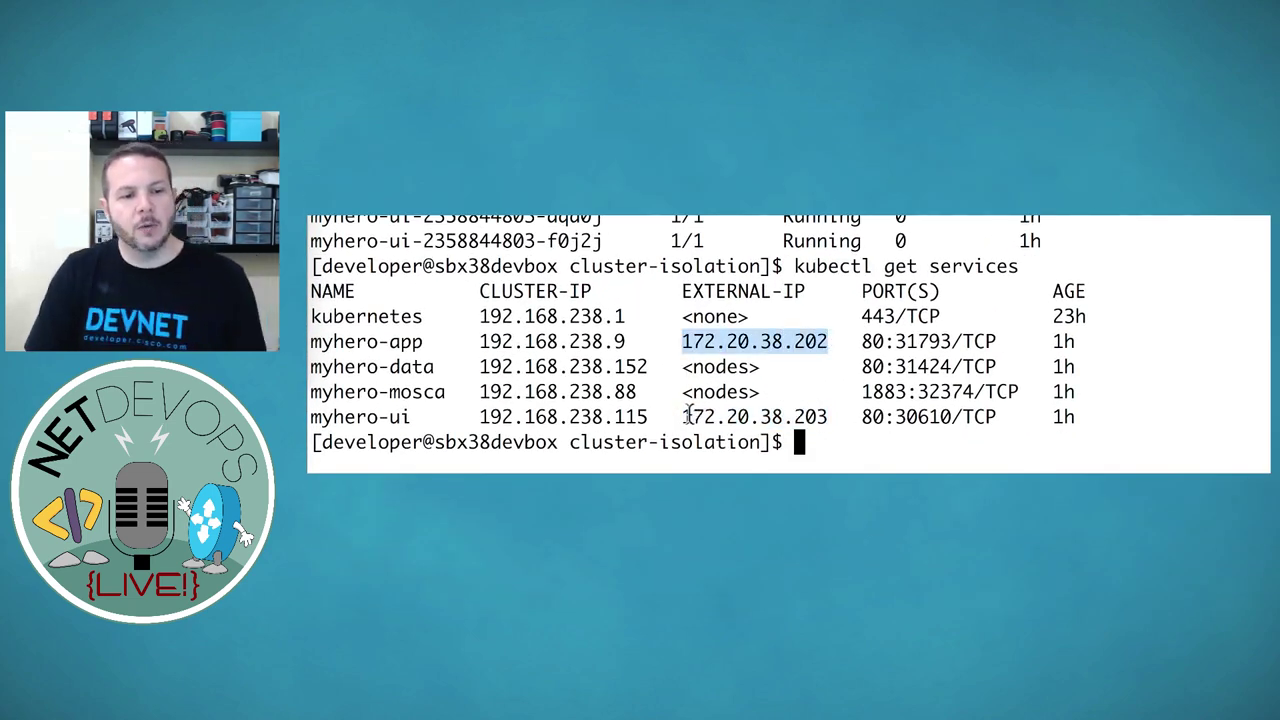
left_click_drag(686, 416, 828, 416)
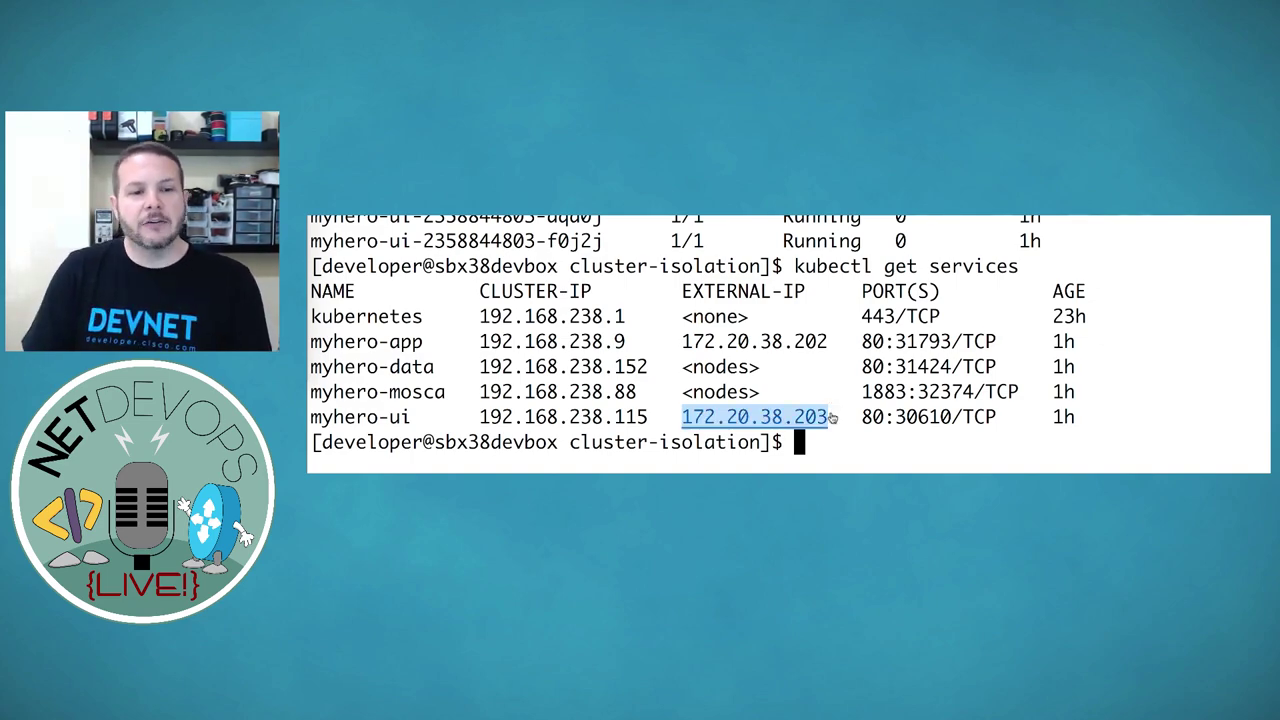
key("super+Tab")
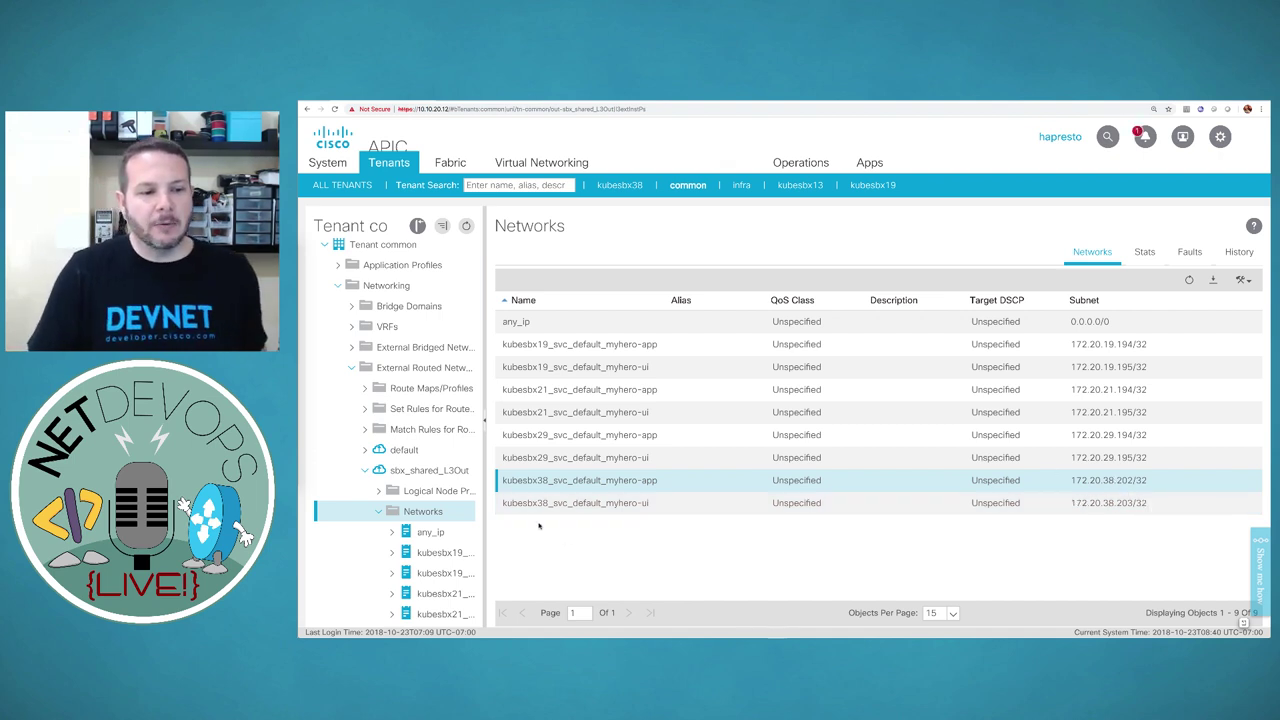
Collapse the Networks, sbx_shared_L3Out and External Routed Networks folders in the common tenant tree
left_click(378, 511)
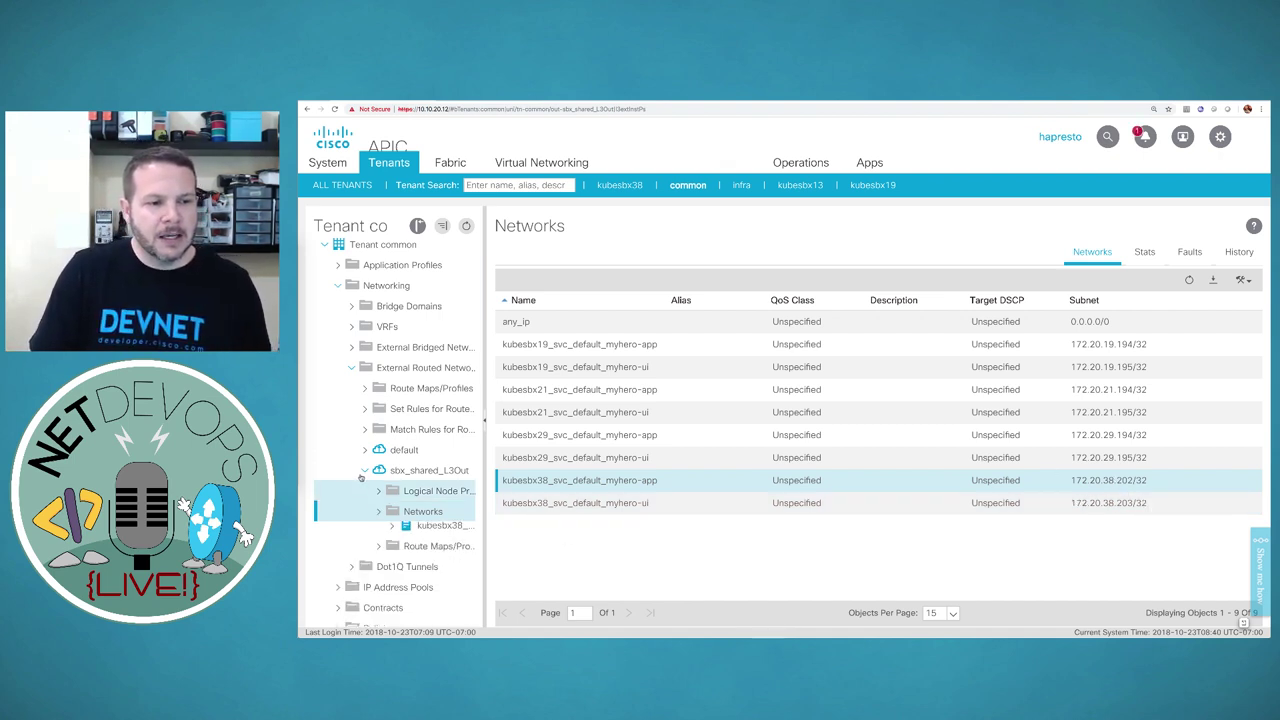
left_click(363, 474)
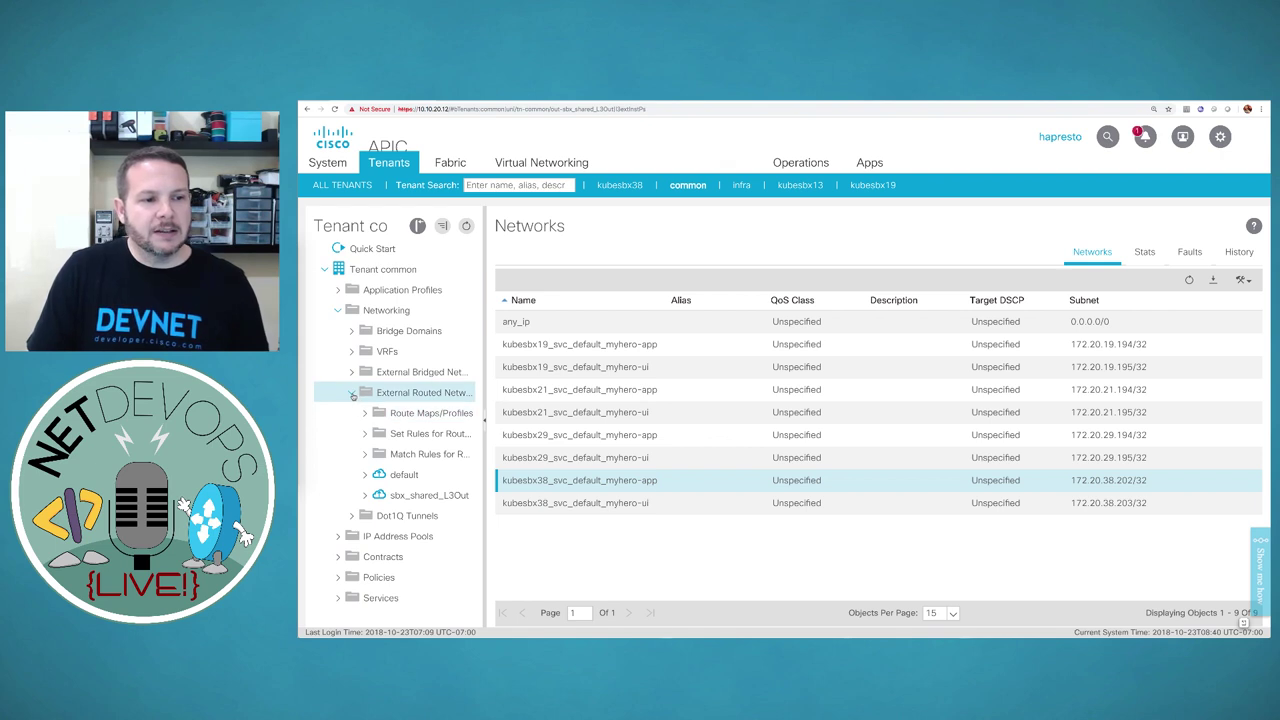
left_click(353, 394)
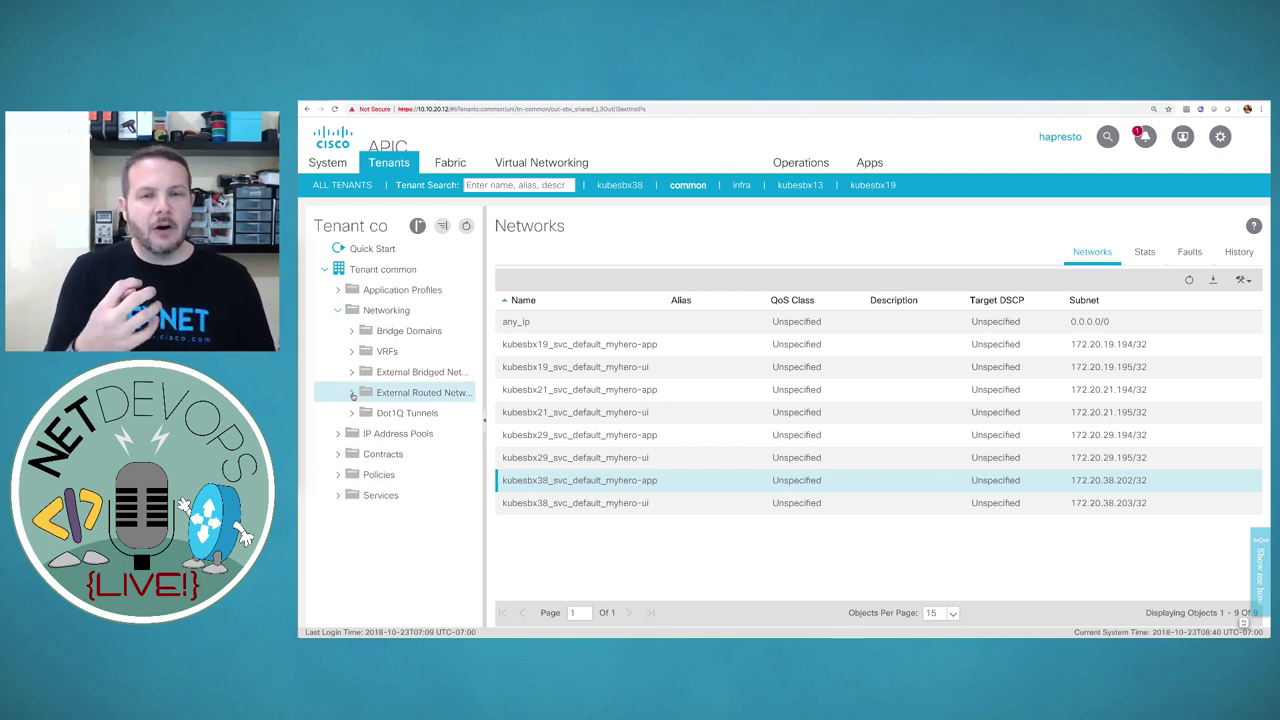
Expand Services > L4-L7 > Service Graph Templates to list the kubesbx19, 21, 29 and 38 templates
left_click(360, 497)
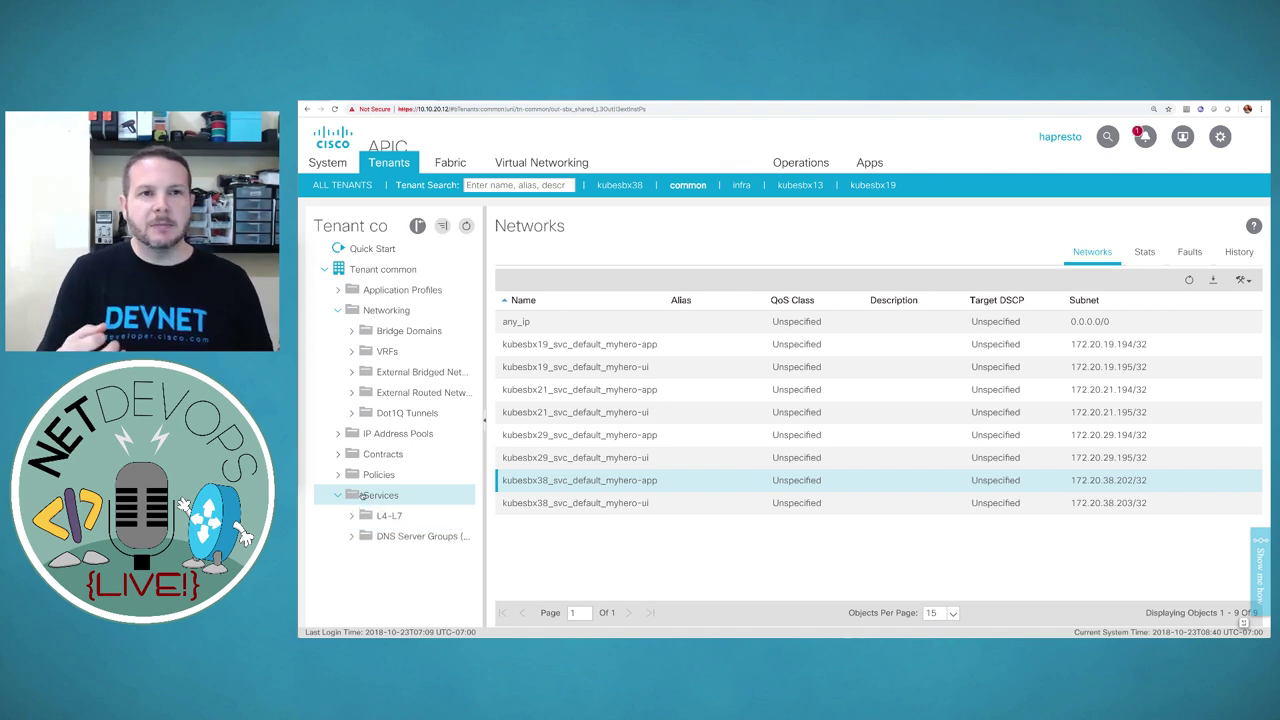
left_click(366, 514)
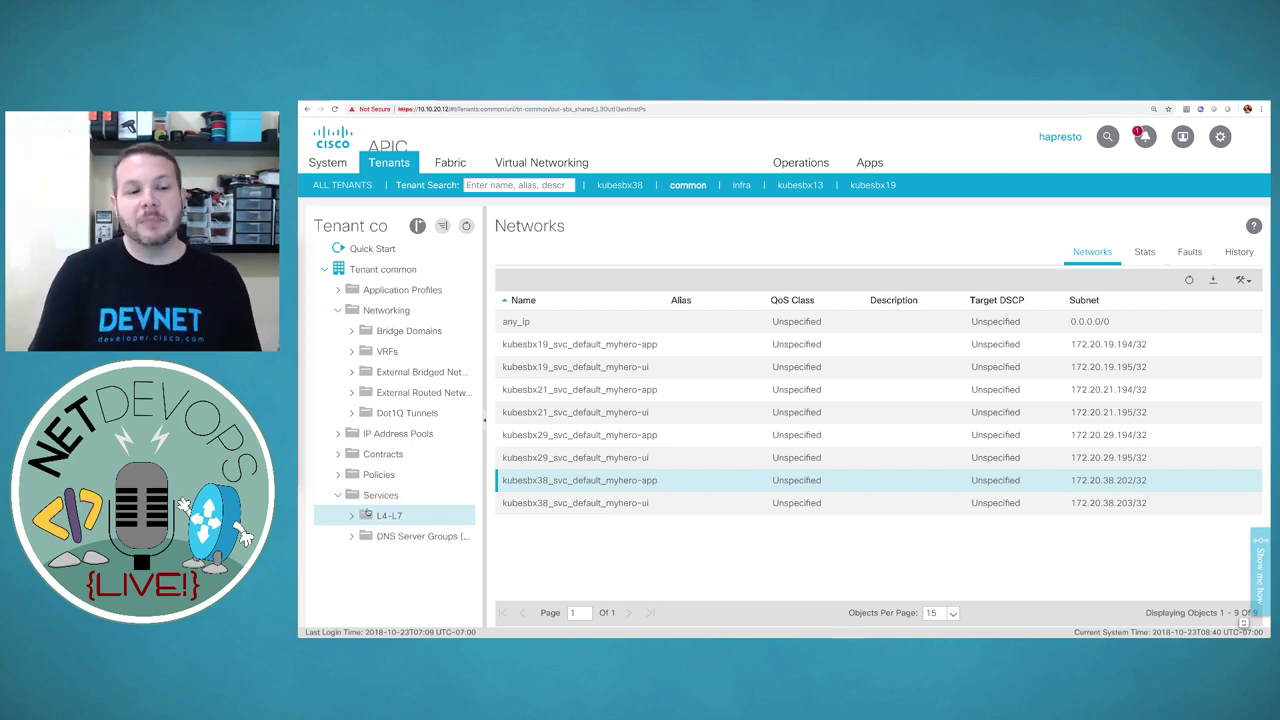
left_click(353, 516)
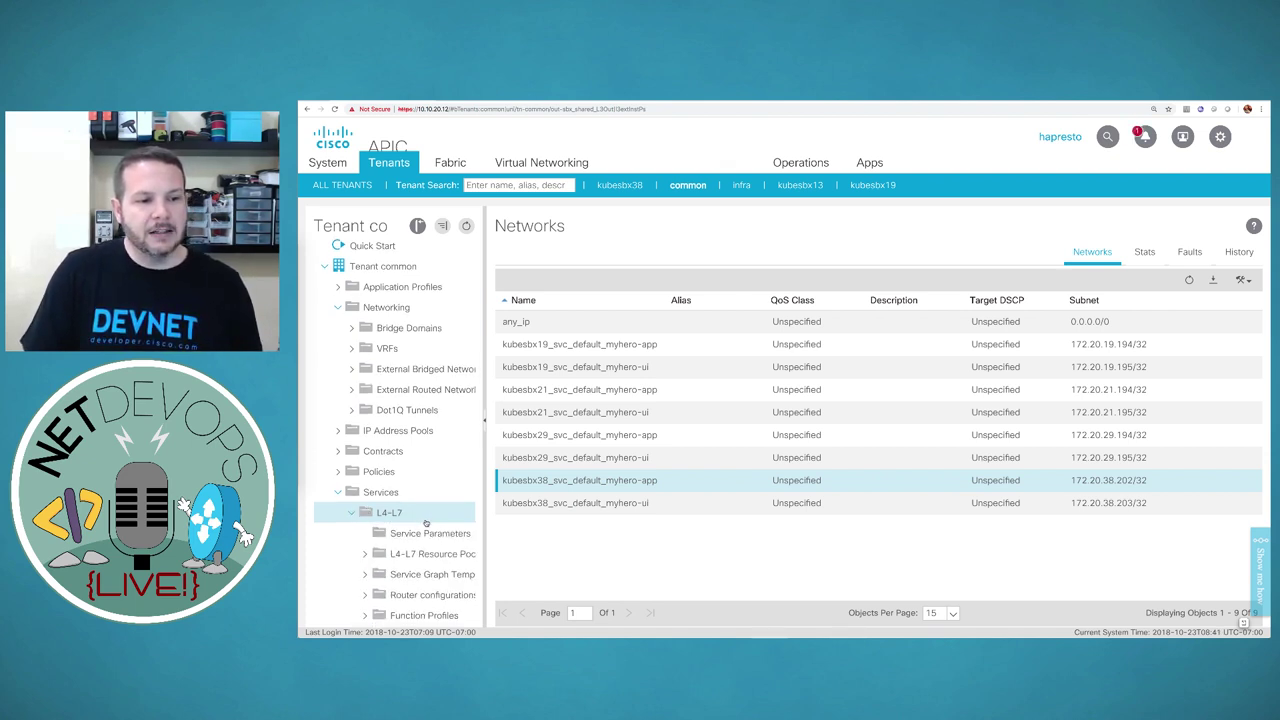
scroll(425, 520, "down", 5)
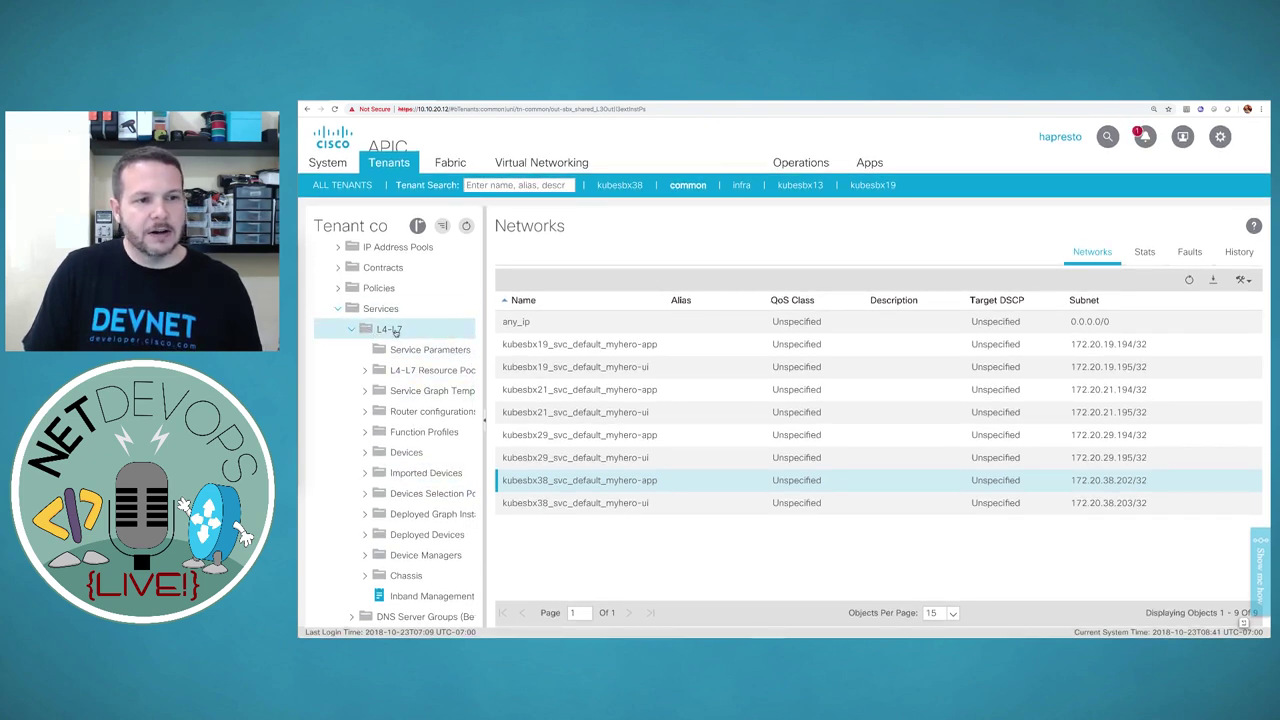
left_click(363, 373)
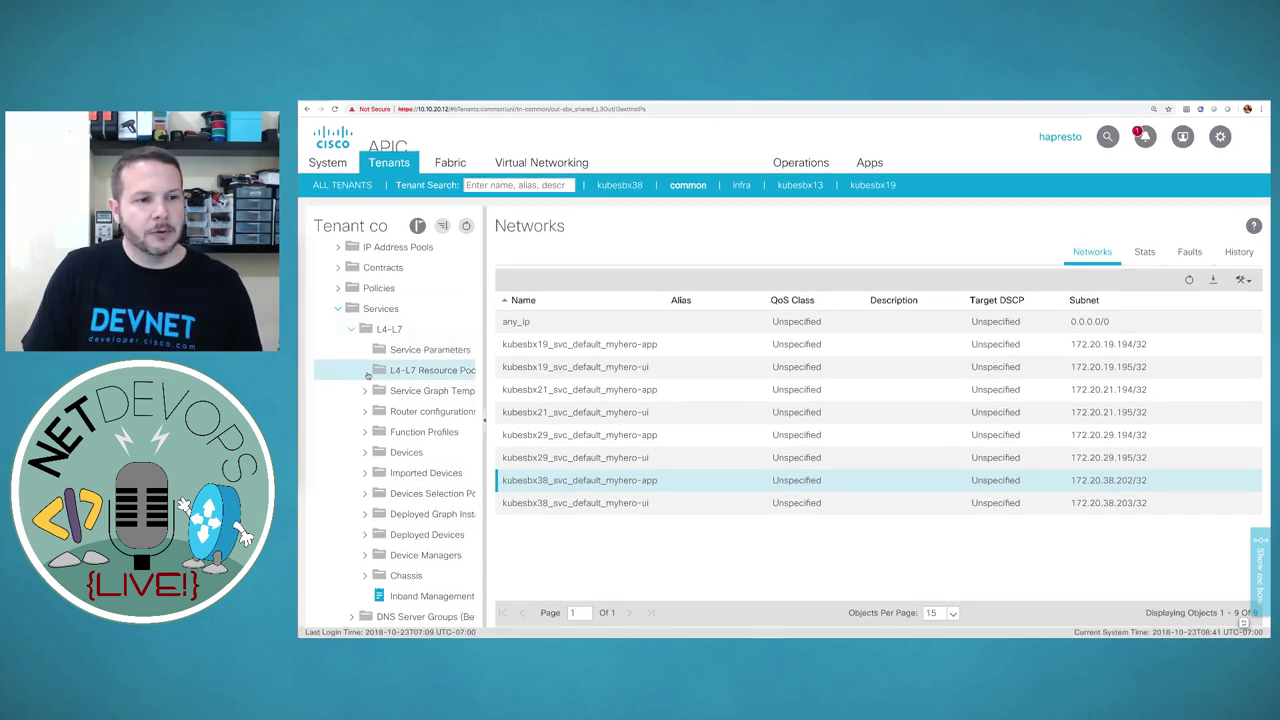
left_click(366, 391)
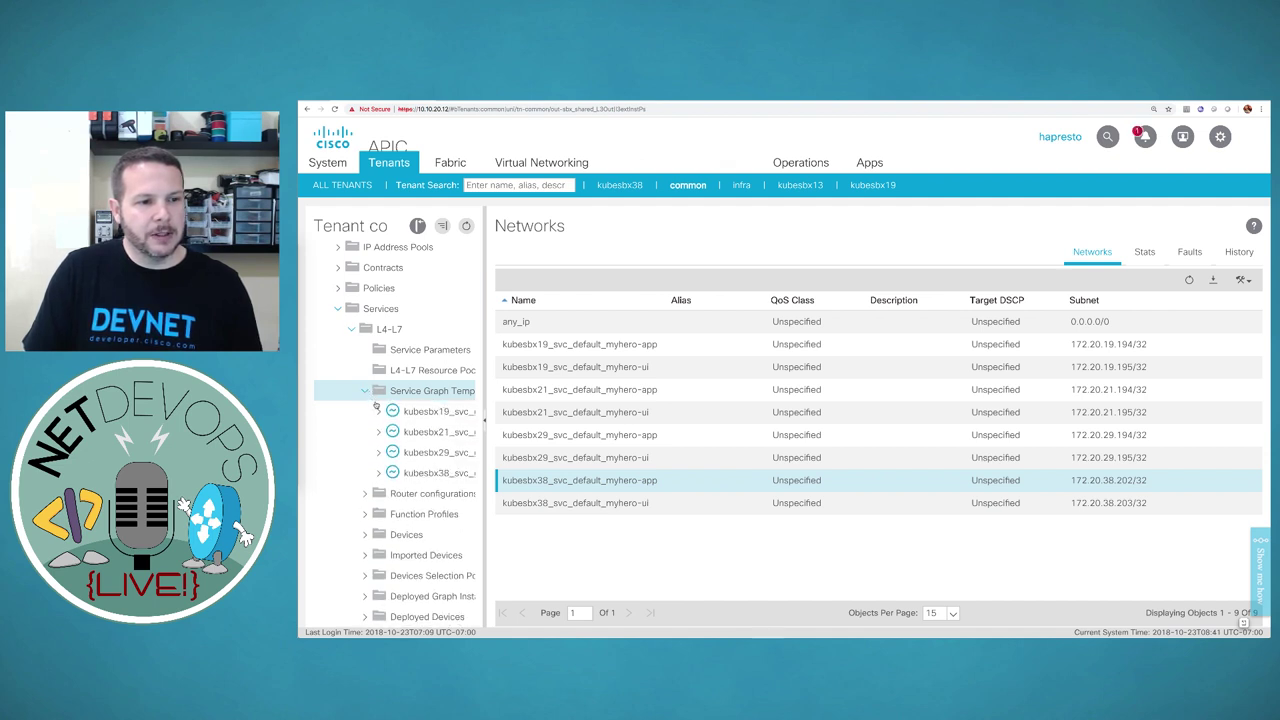
Open the kubesbx38_svc_global template's consumer–loadbalancer–provider topology with route redirect true
left_click(434, 474)
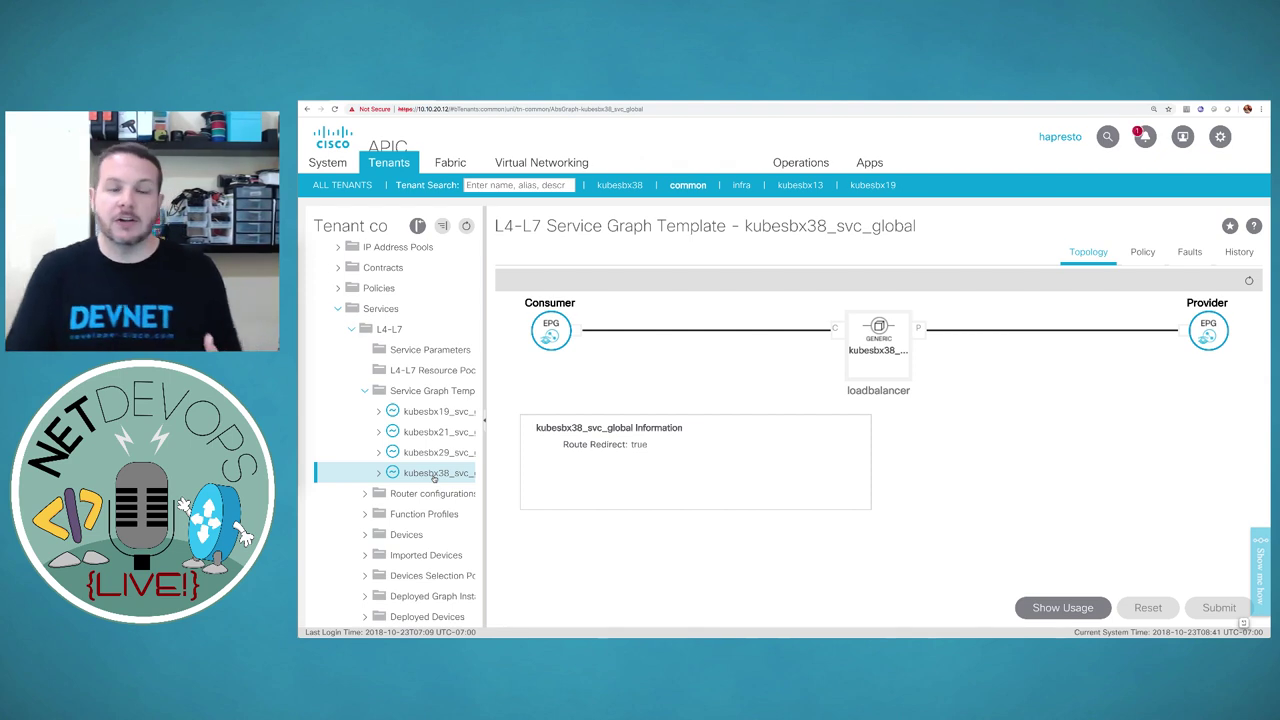
Collapse Service Graph Templates and stay on the kubesbx38_svc_global device with its three sbx38kube nodes
left_click(365, 391)
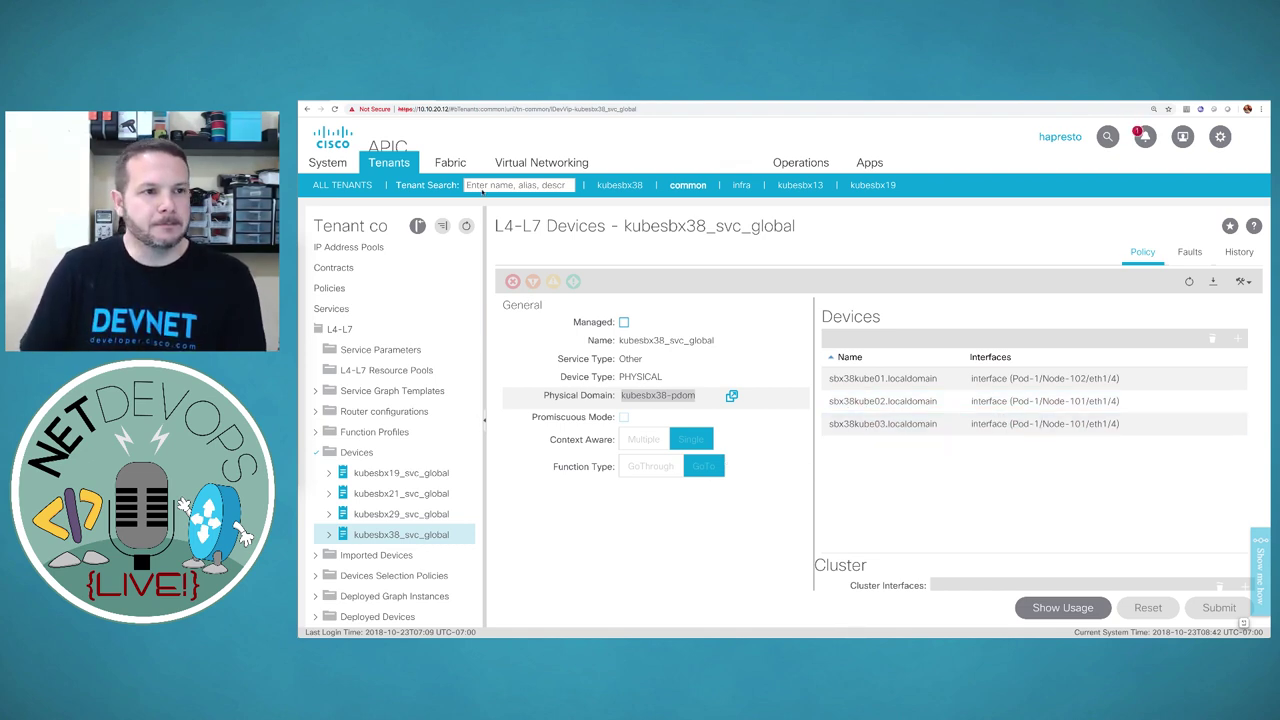
key("super+Tab")
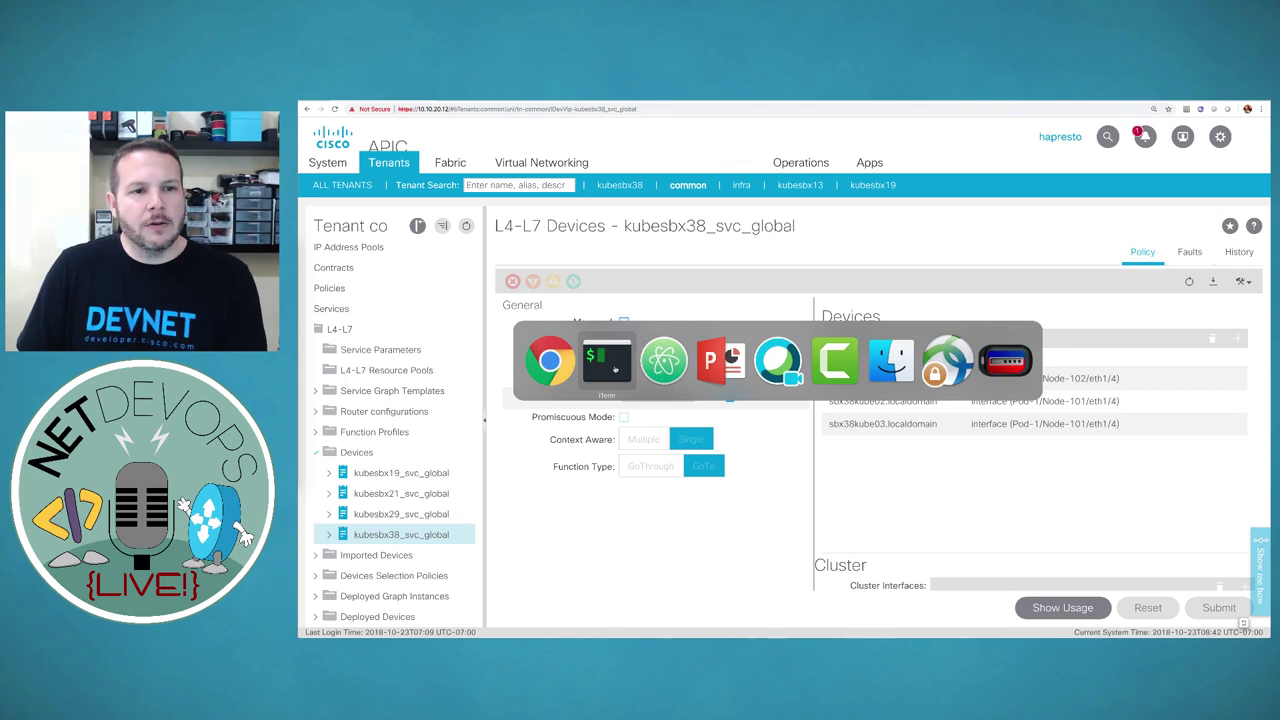
key("Escape")
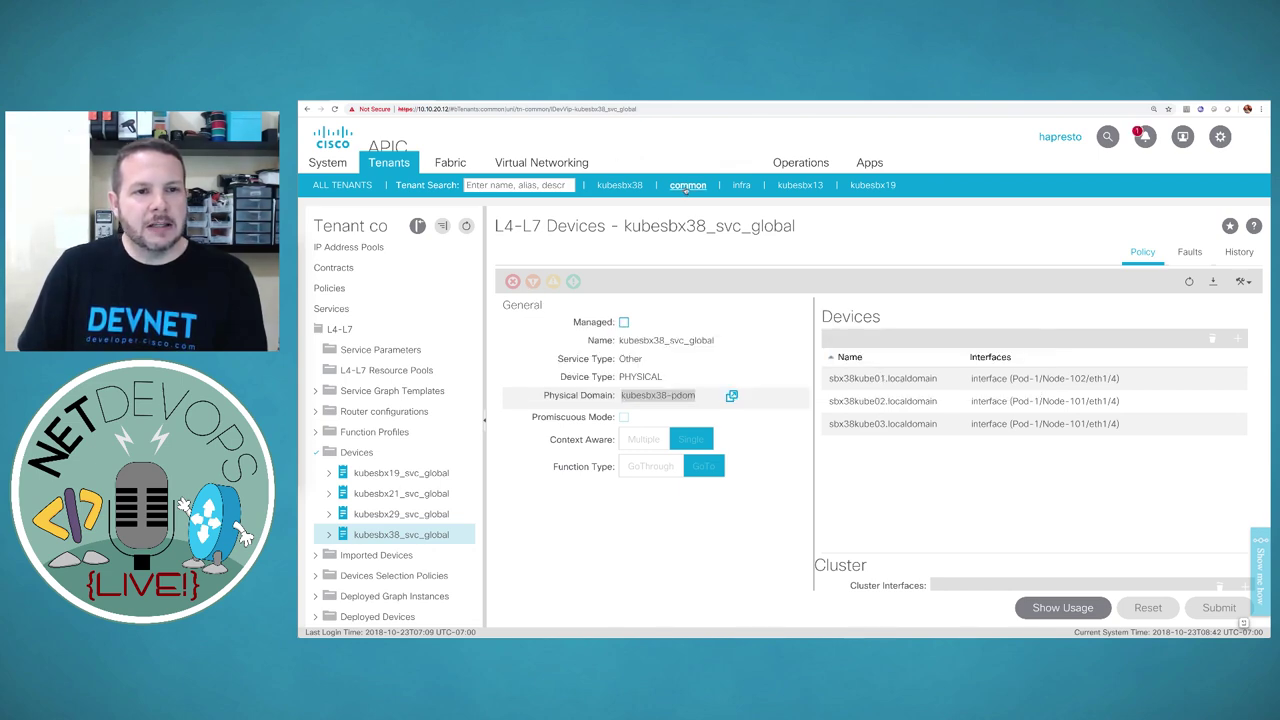
In tenant kubesbx38, open kubernetes > kube-default EPG and list its eight myhero client endpoints
left_click(622, 188)
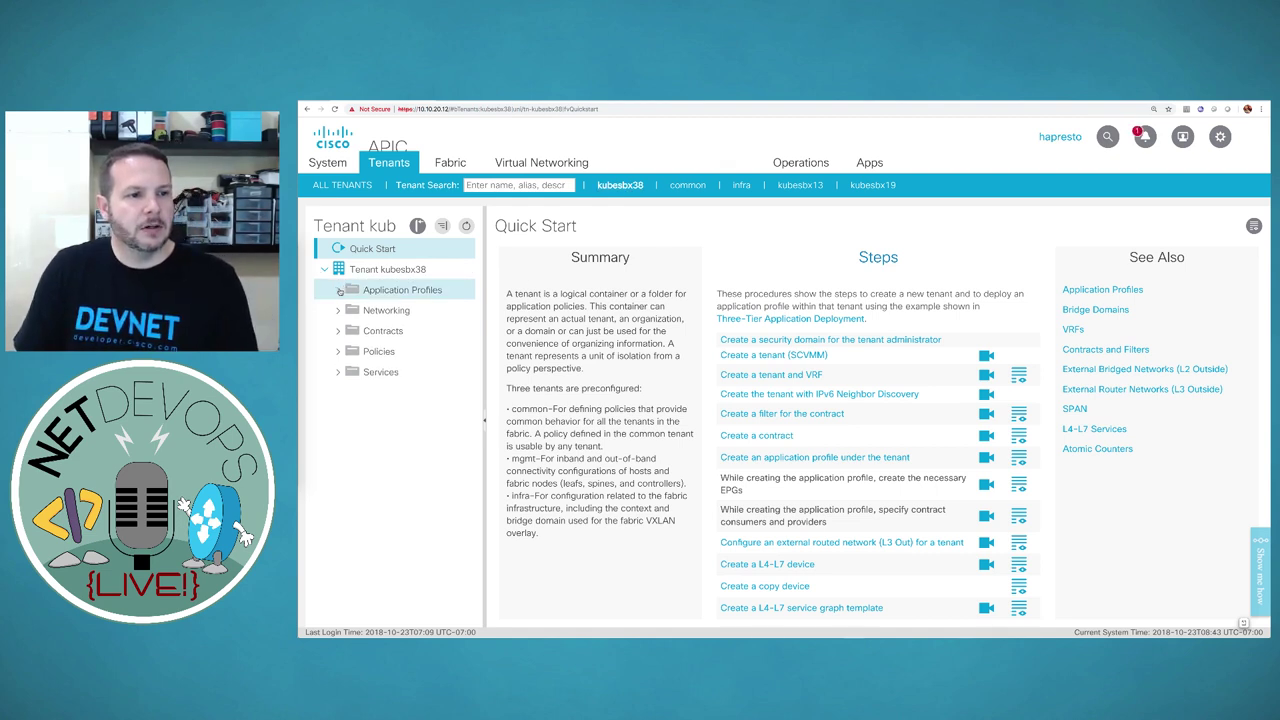
left_click(340, 290)
left_click(351, 311)
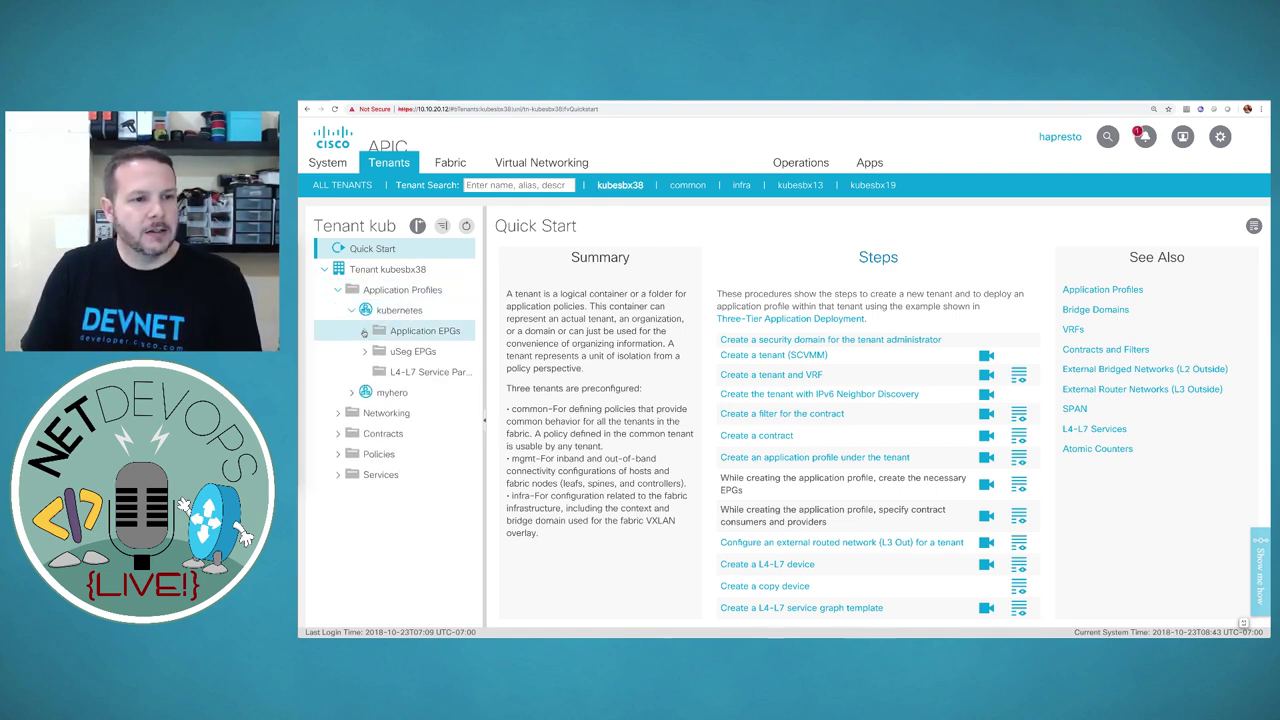
left_click(365, 331)
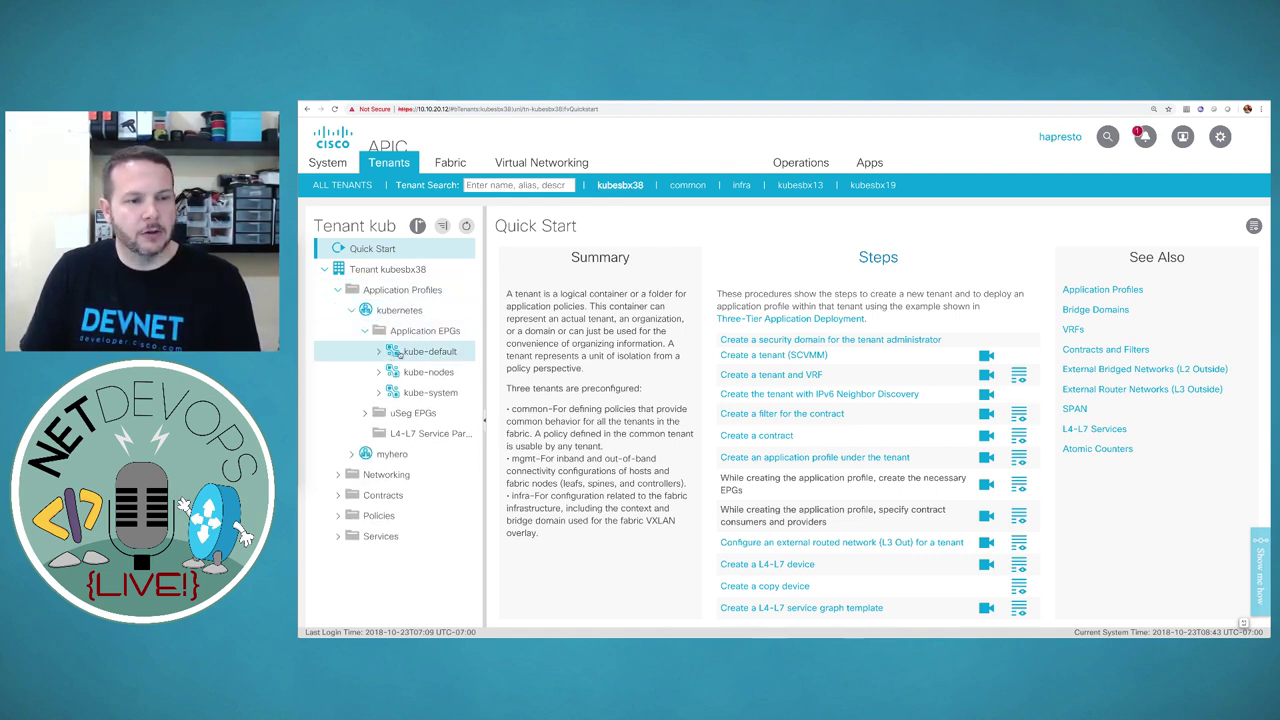
left_click(420, 352)
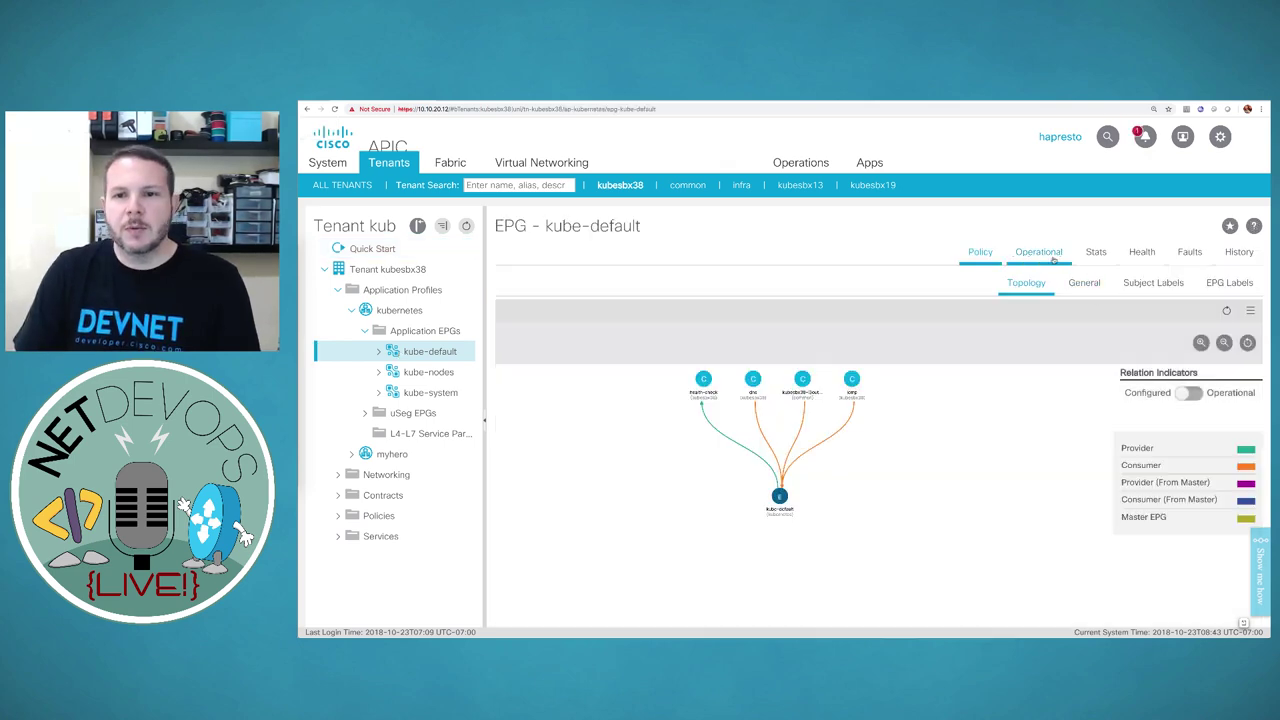
left_click(1051, 259)
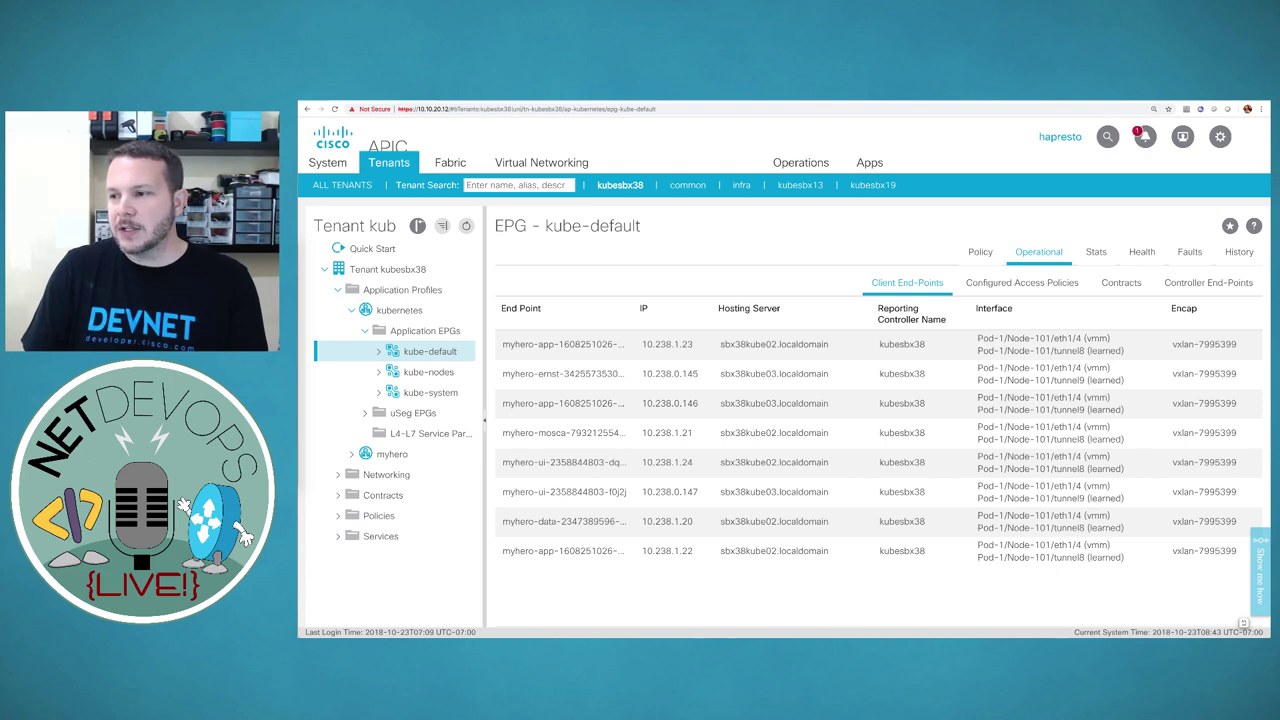
In Terminal, run kubectl run trojanapp with image hpreston/devbox in the default namespace
key("super+Tab")
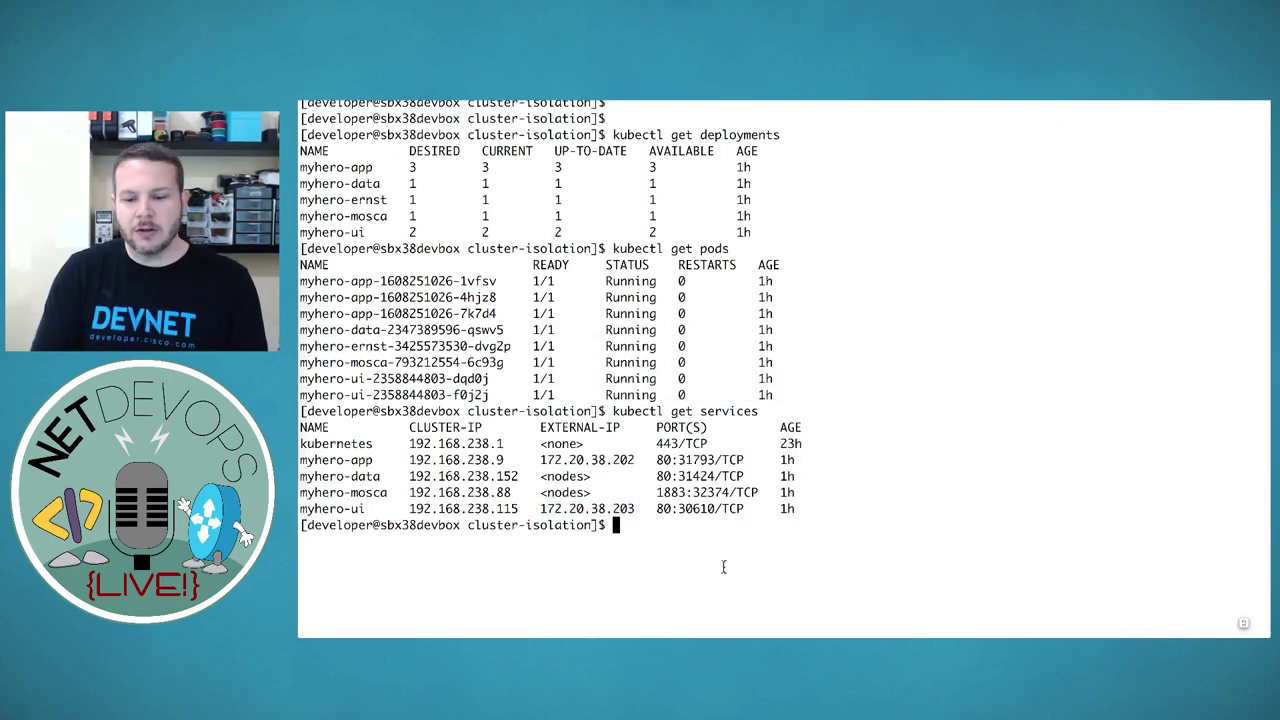
key("Return")
key("Return")
type("kubectl -n default run -i --tty trojanapp \\    --image=hpreston/devbox \\    --restart=Never --rm -- /bin/bash")
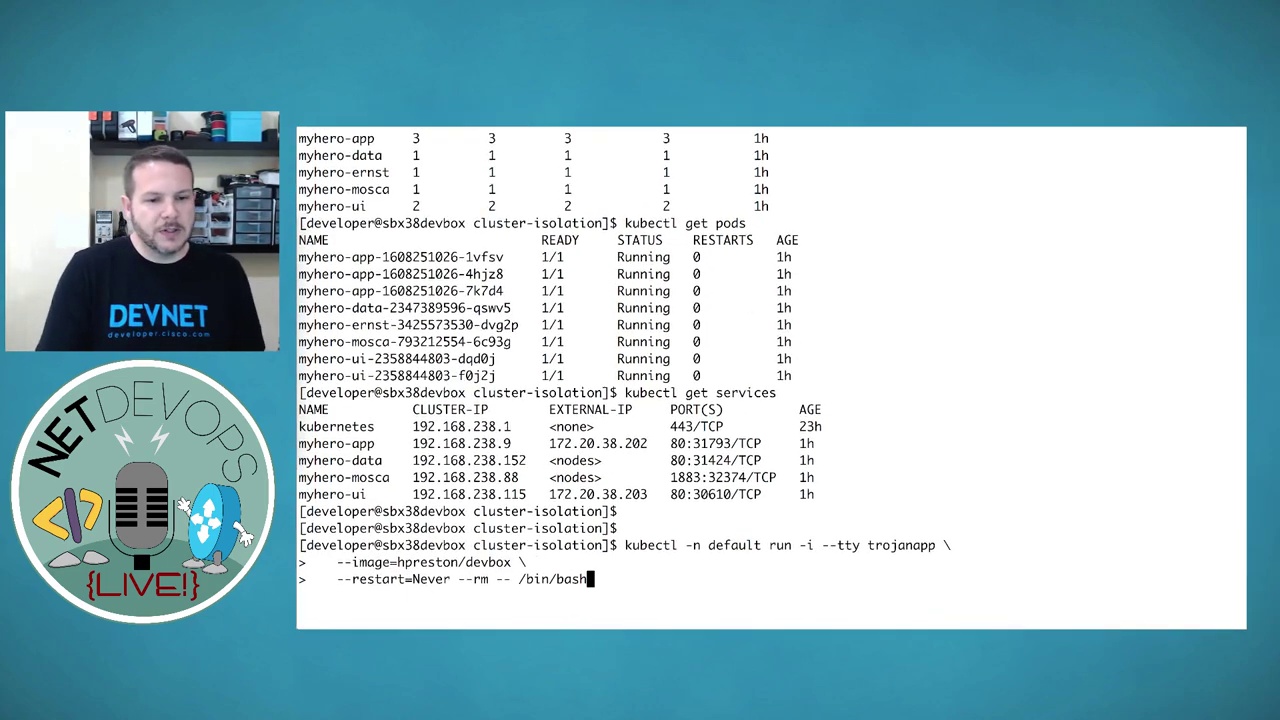
key("Return")
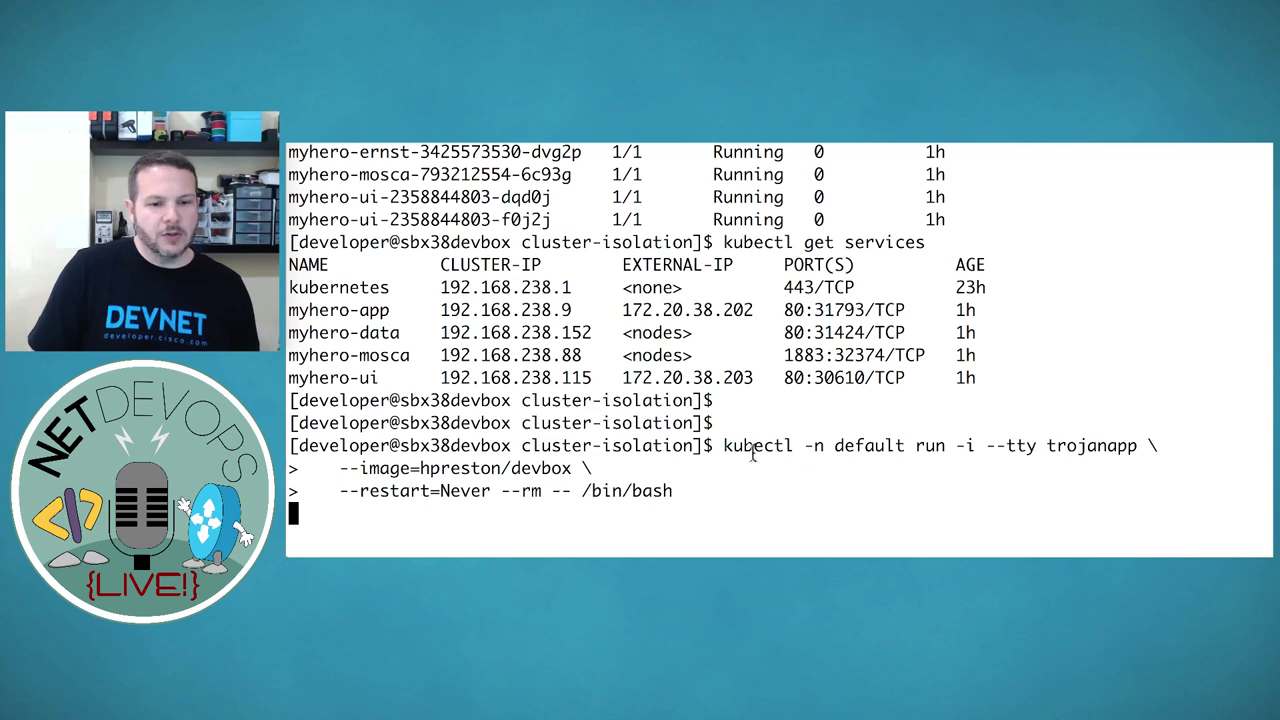
Highlight the namespace, -i --tty options, trojanapp name and the pod's root shell prompt
left_click_drag(724, 446, 906, 446)
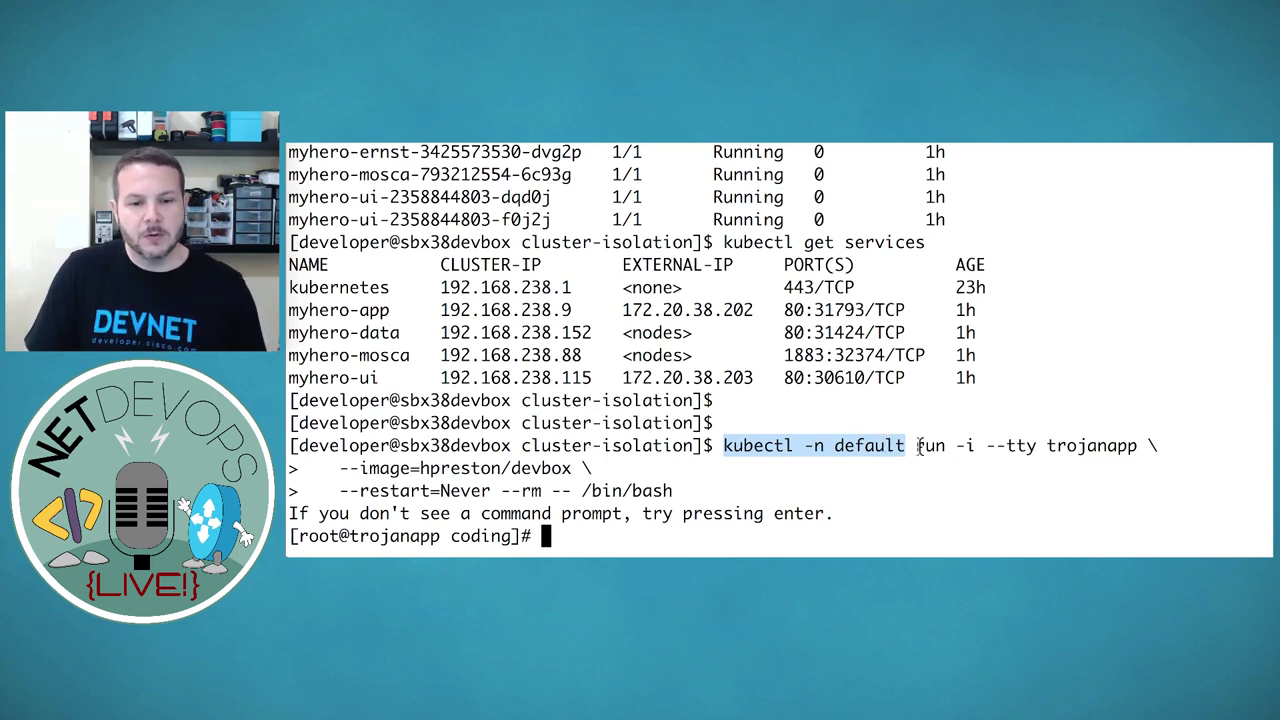
left_click(918, 446)
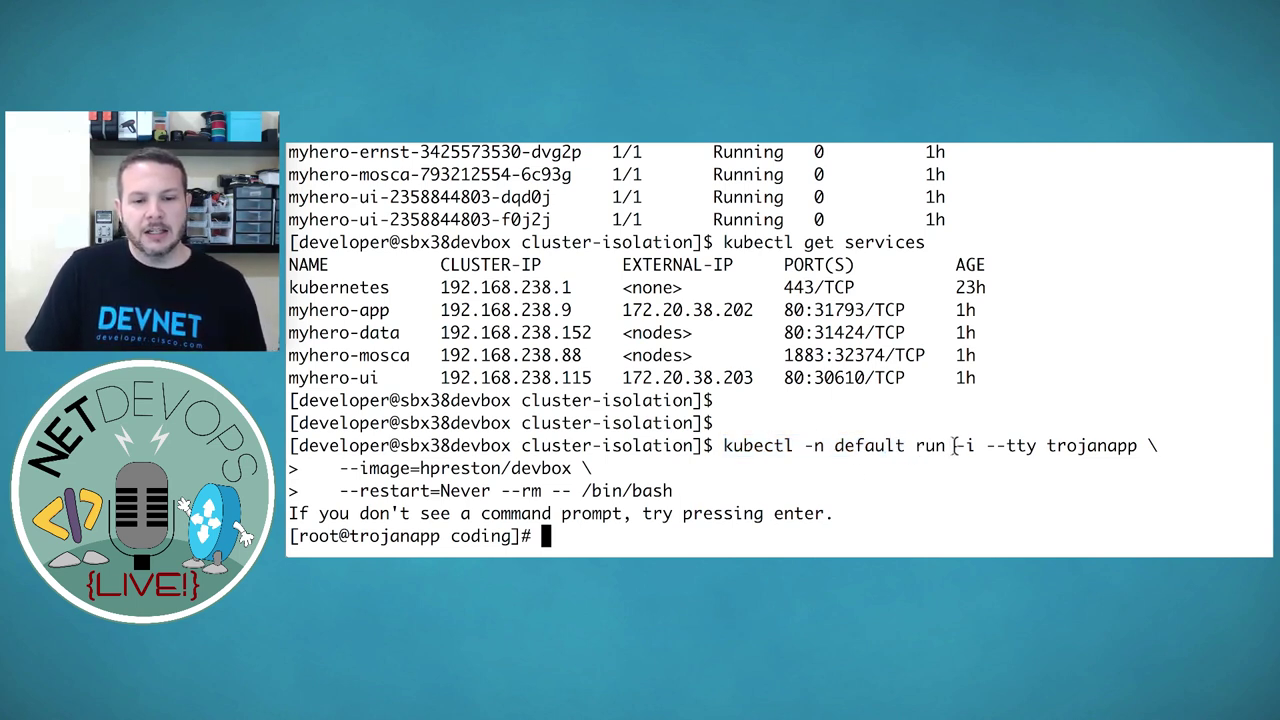
left_click_drag(955, 446, 1039, 446)
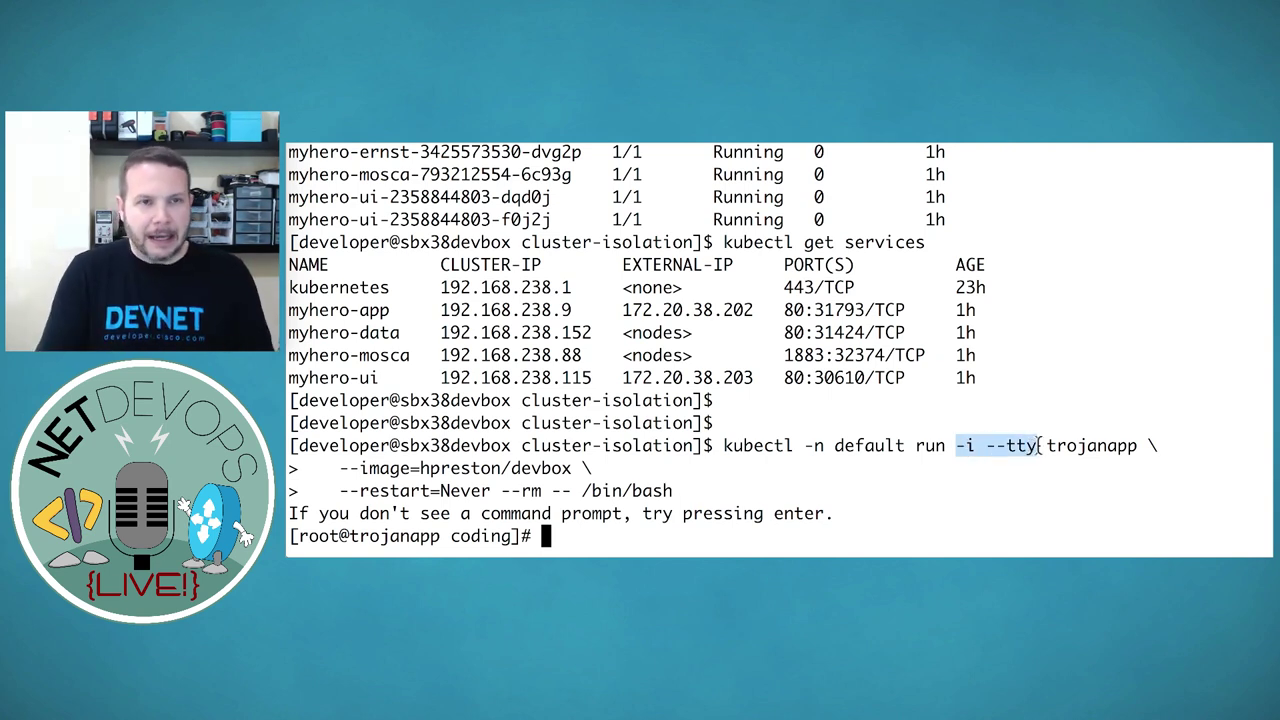
left_click(1052, 446)
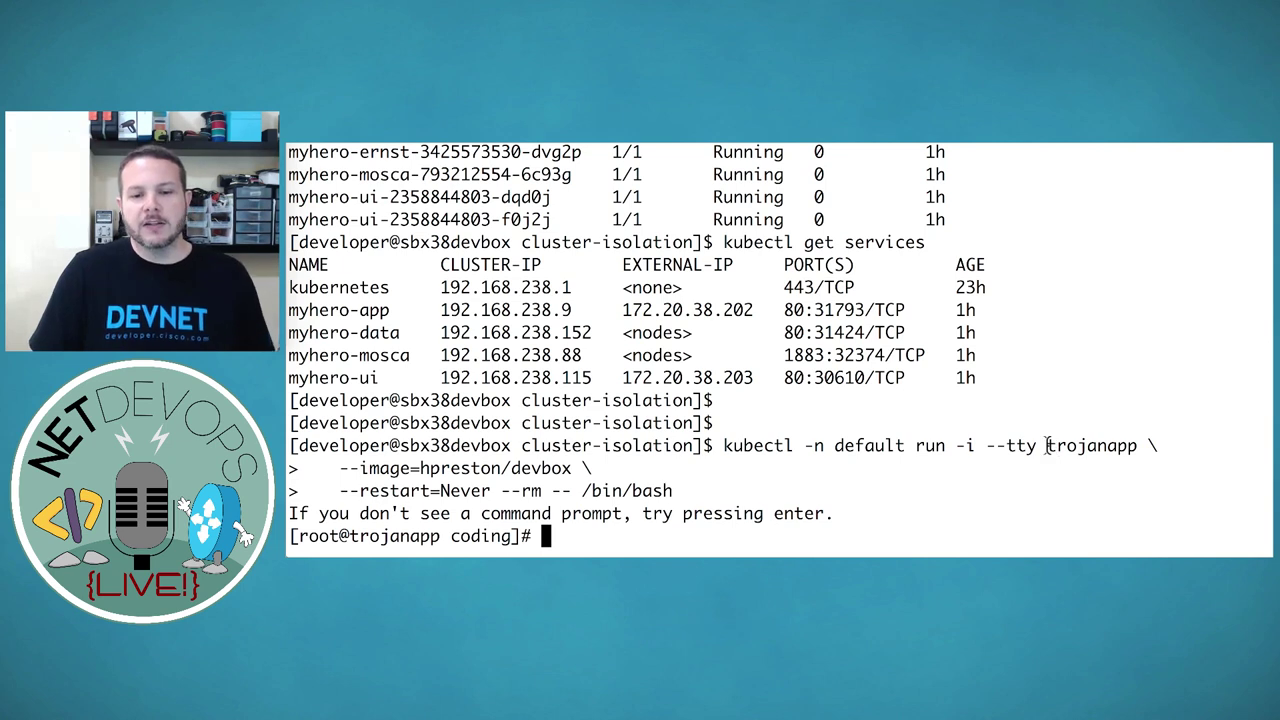
left_click_drag(1048, 446, 1133, 446)
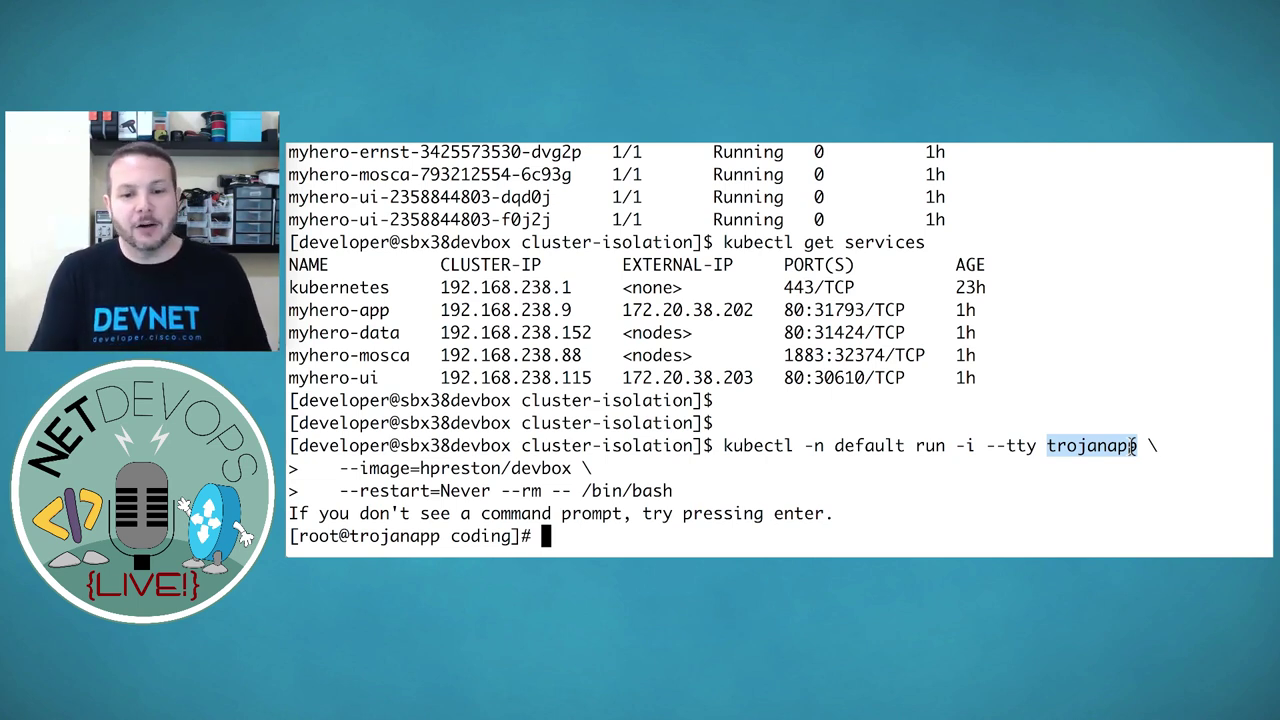
left_click(624, 502)
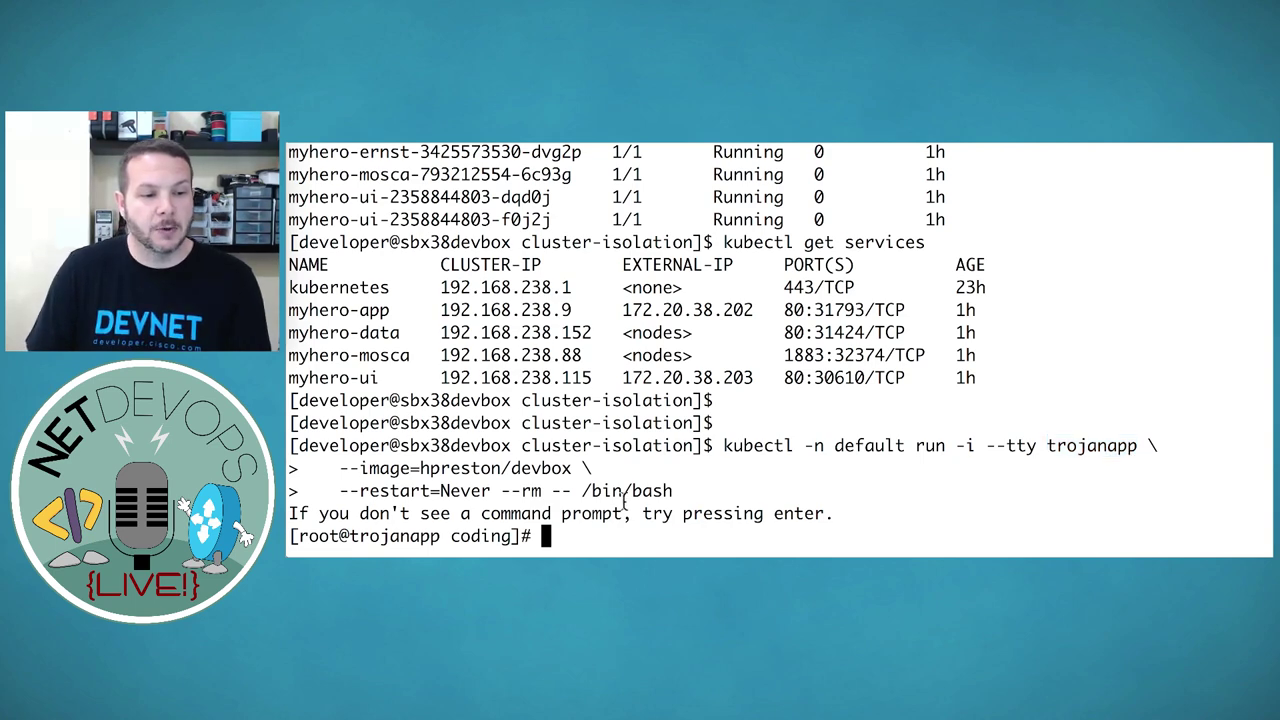
key("Return")
key("Return")
key("Return")
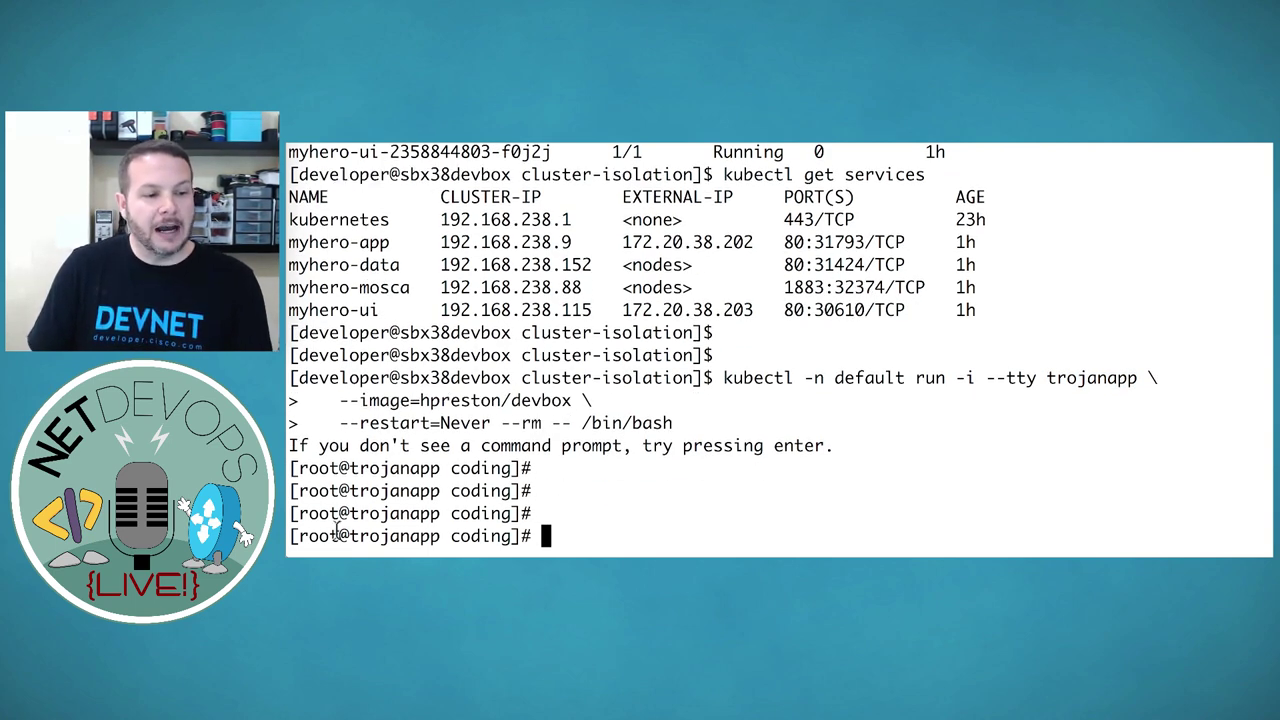
left_click_drag(292, 536, 542, 536)
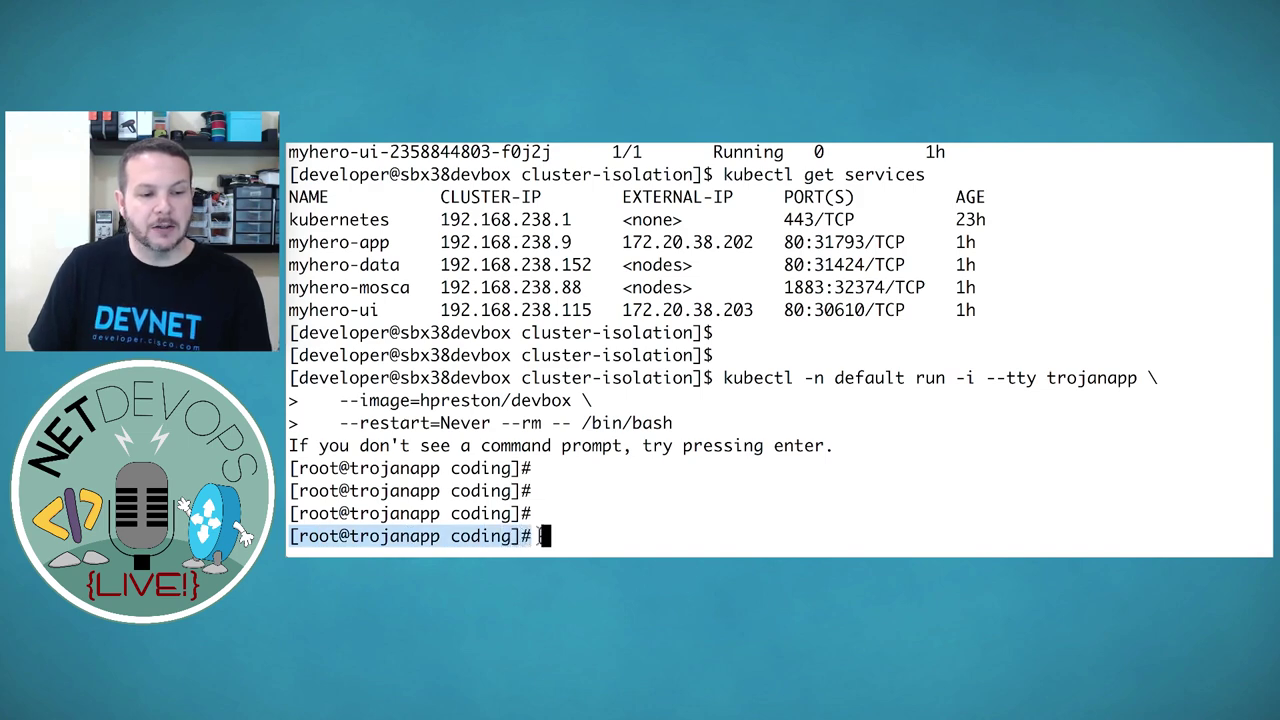
left_click(570, 534)
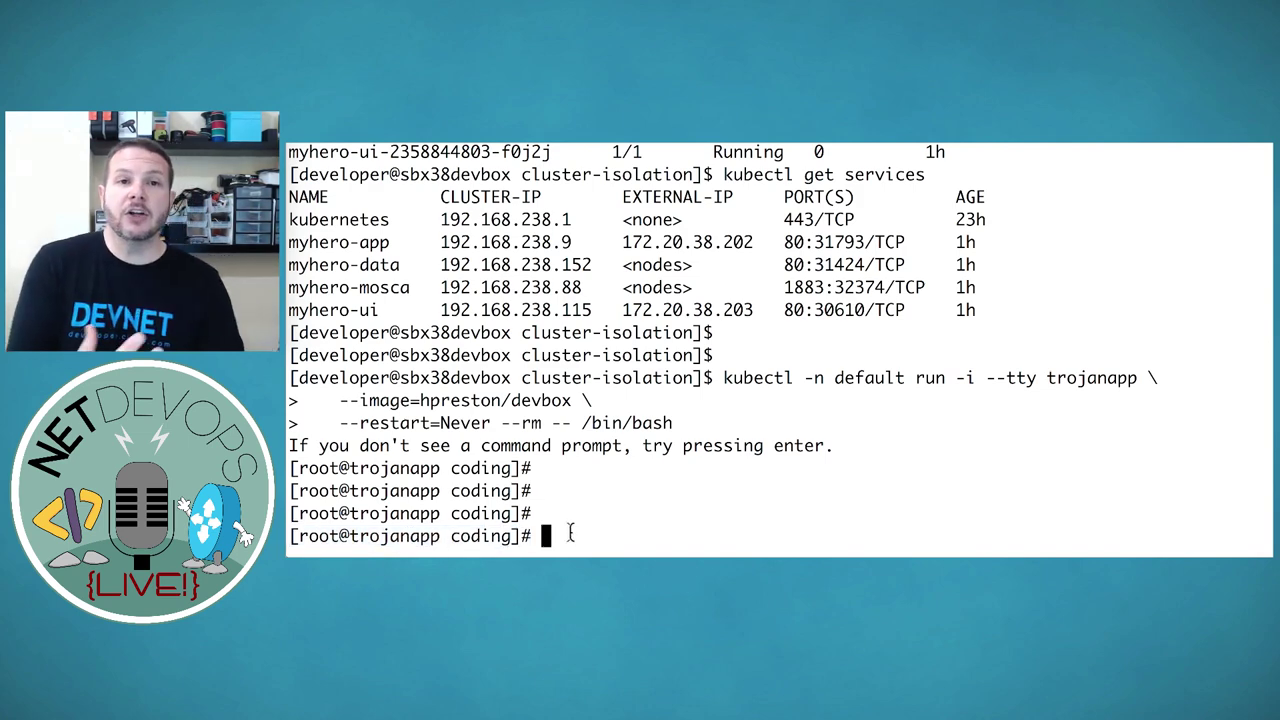
Back in APIC, refresh kube-default's client endpoints to show trojanapp at 10.238.0.149 on sbx38kube03
key("super+Tab")
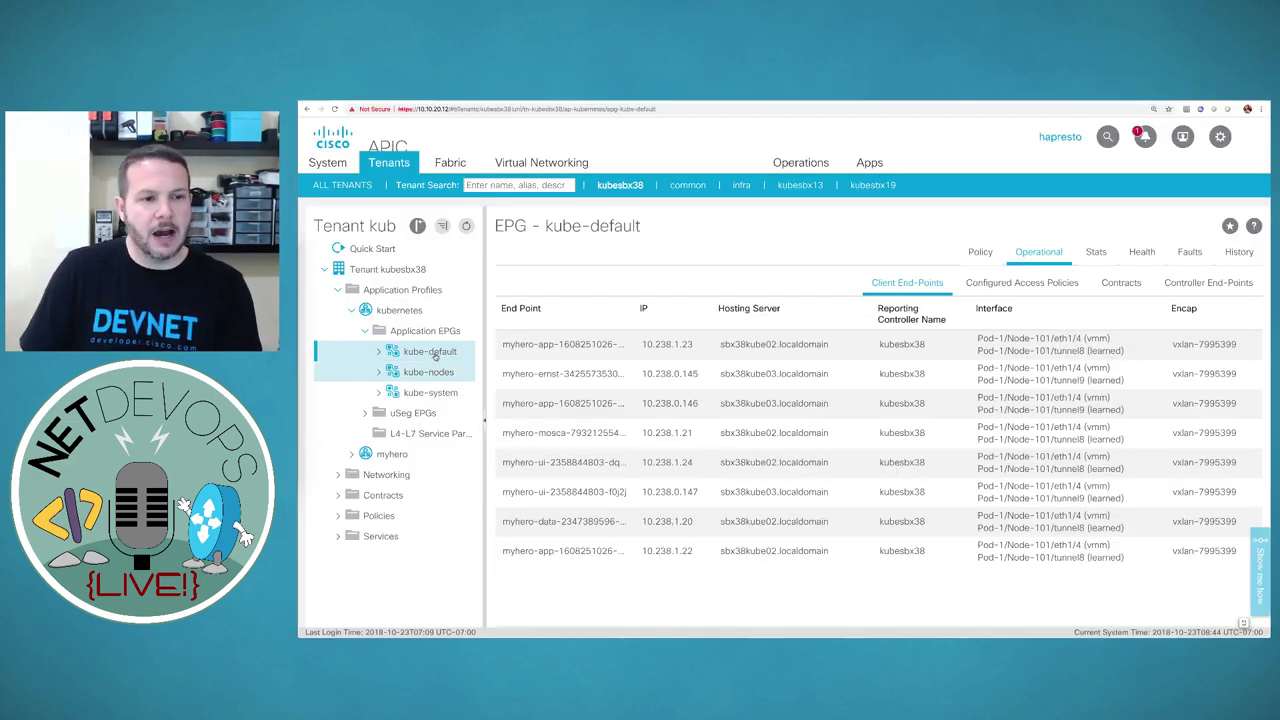
left_click(436, 362)
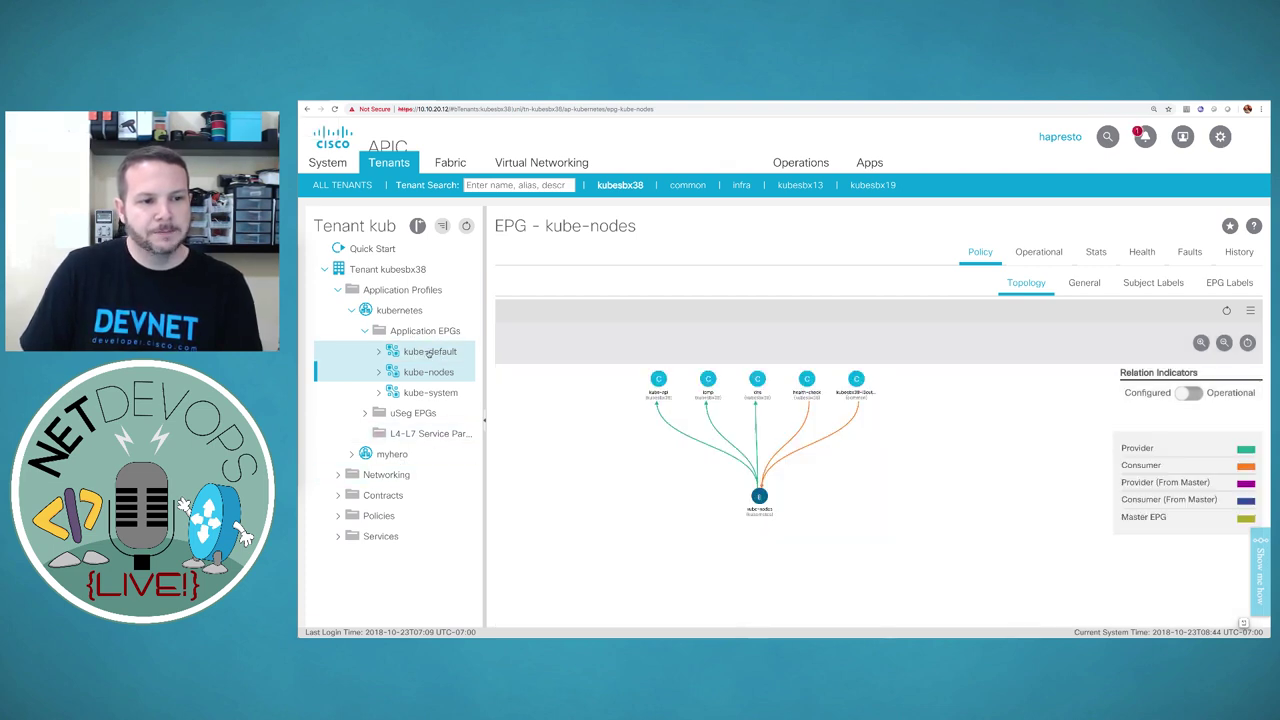
left_click(428, 352)
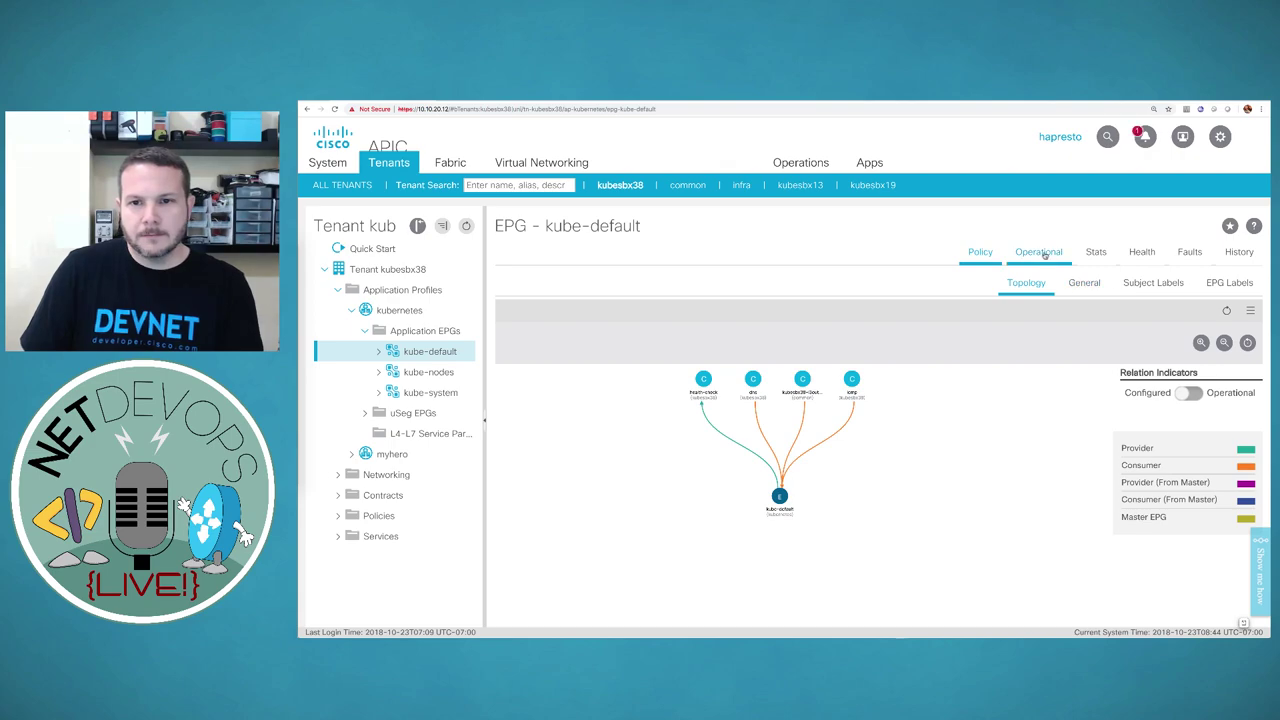
left_click(1040, 252)
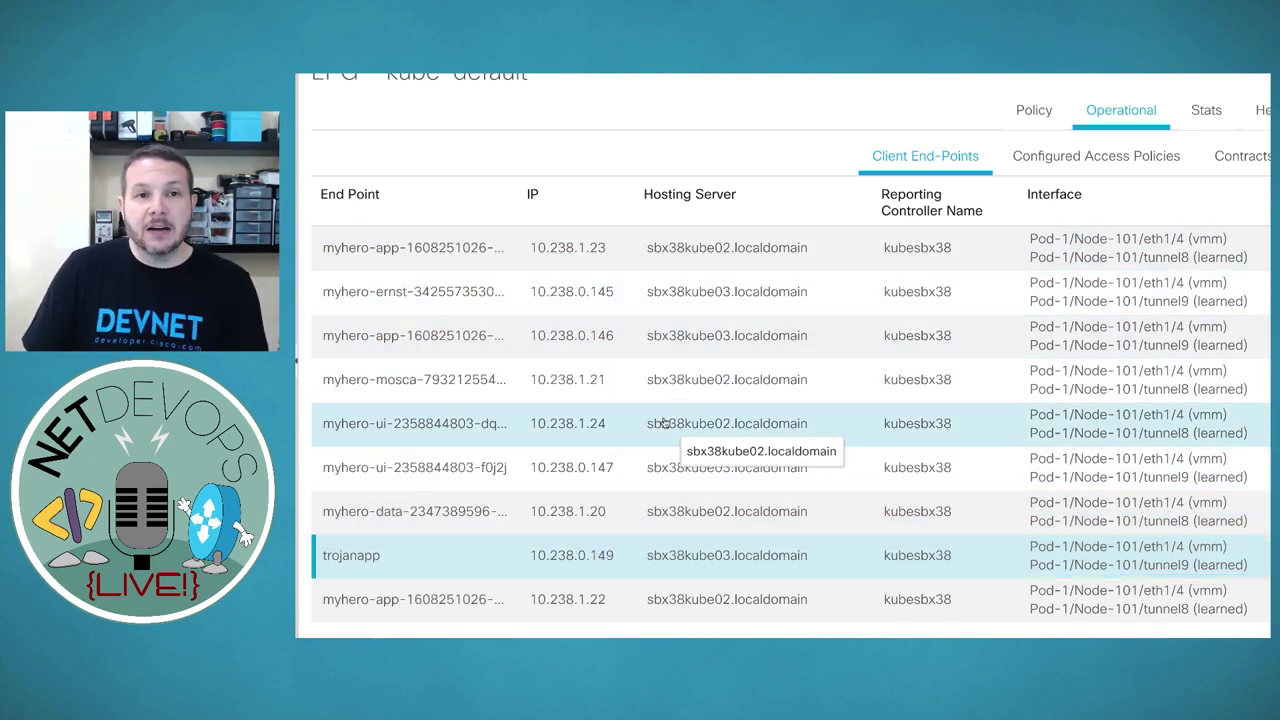
In Terminal, clear the screen and enlarge the font
key("super+Tab")
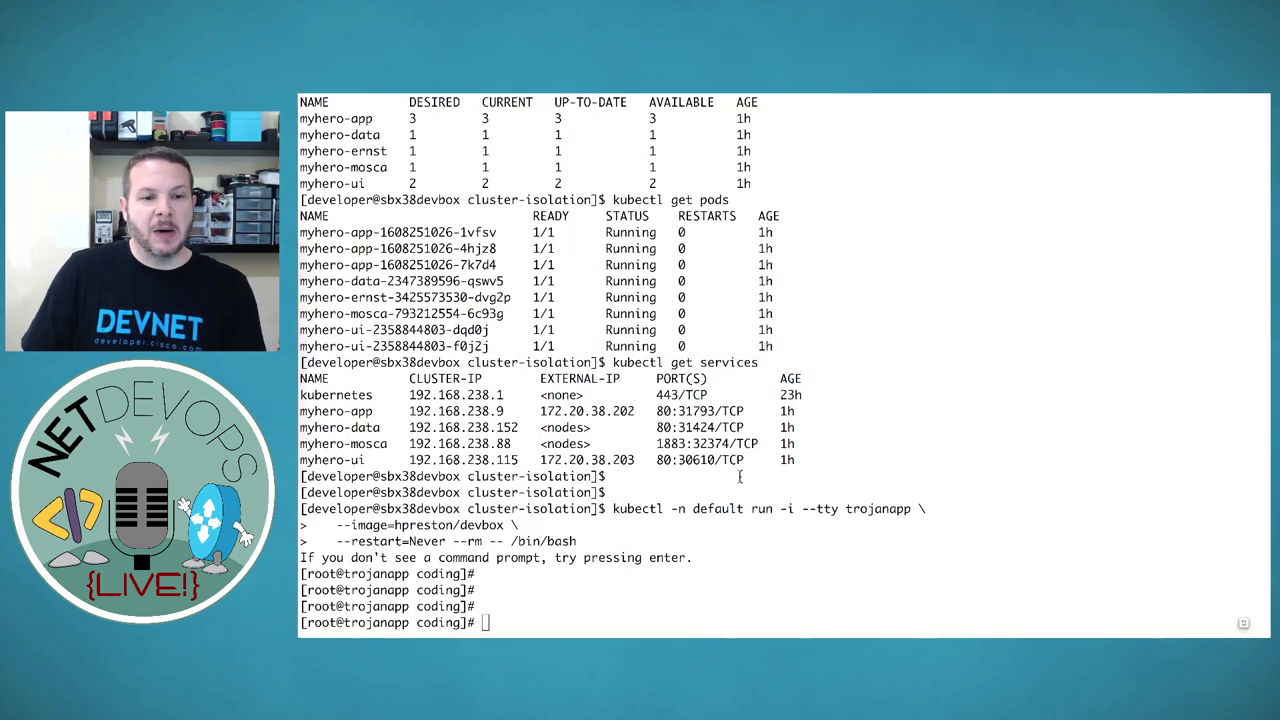
key("Return")
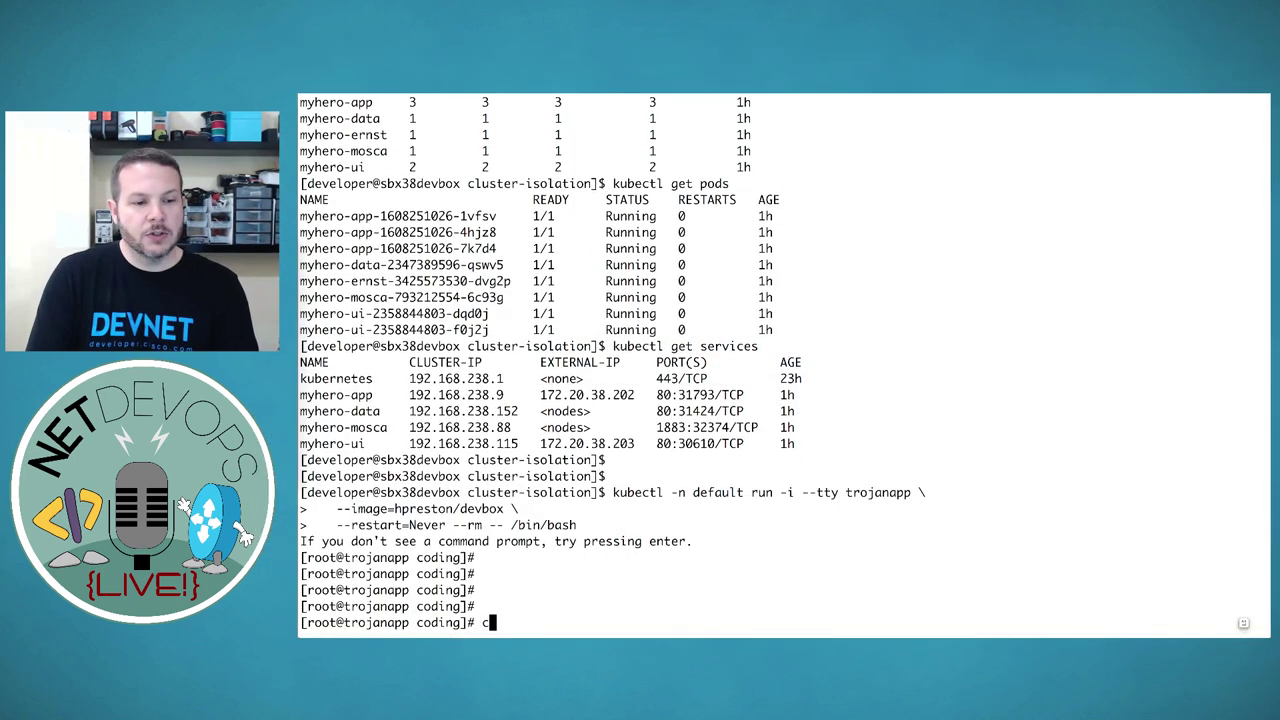
key("ctrl+l")
key("super+plus")
key("super+plus")
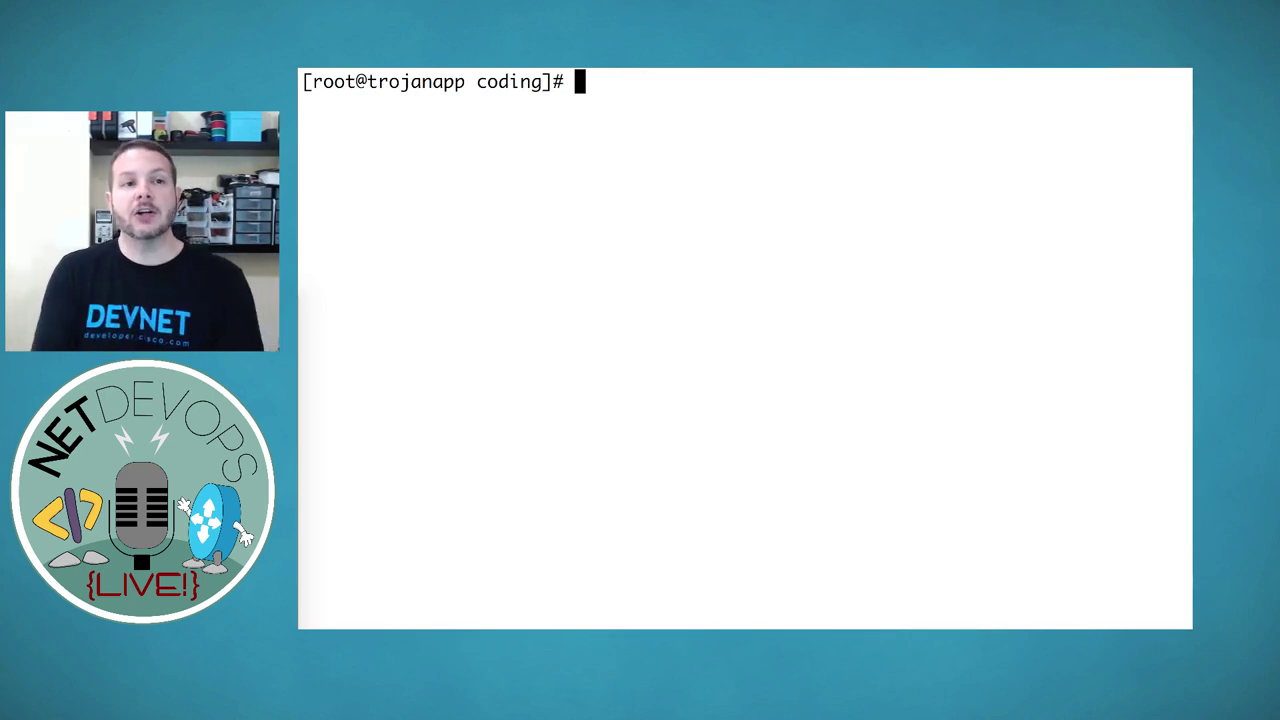
Run curl myhero-data/options and highlight the 'Method requires authorization key.' error
type("curl ")
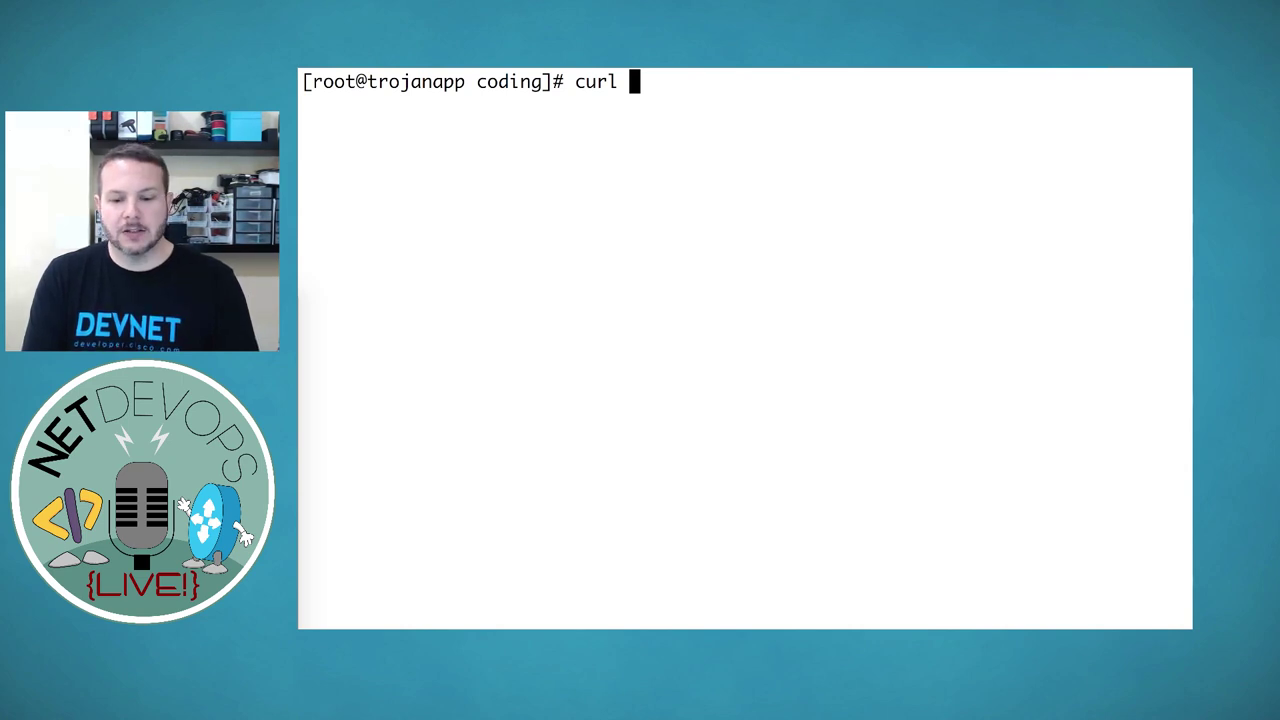
type("myhe")
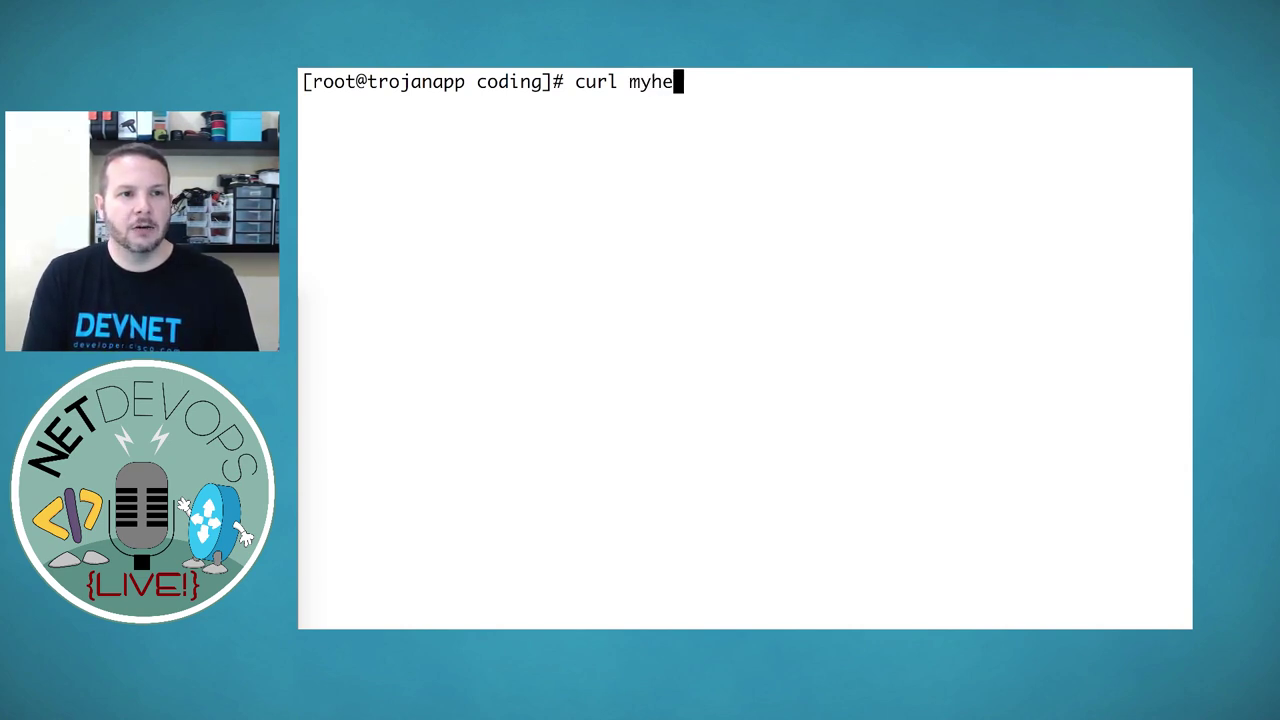
type("ro-data/ope")
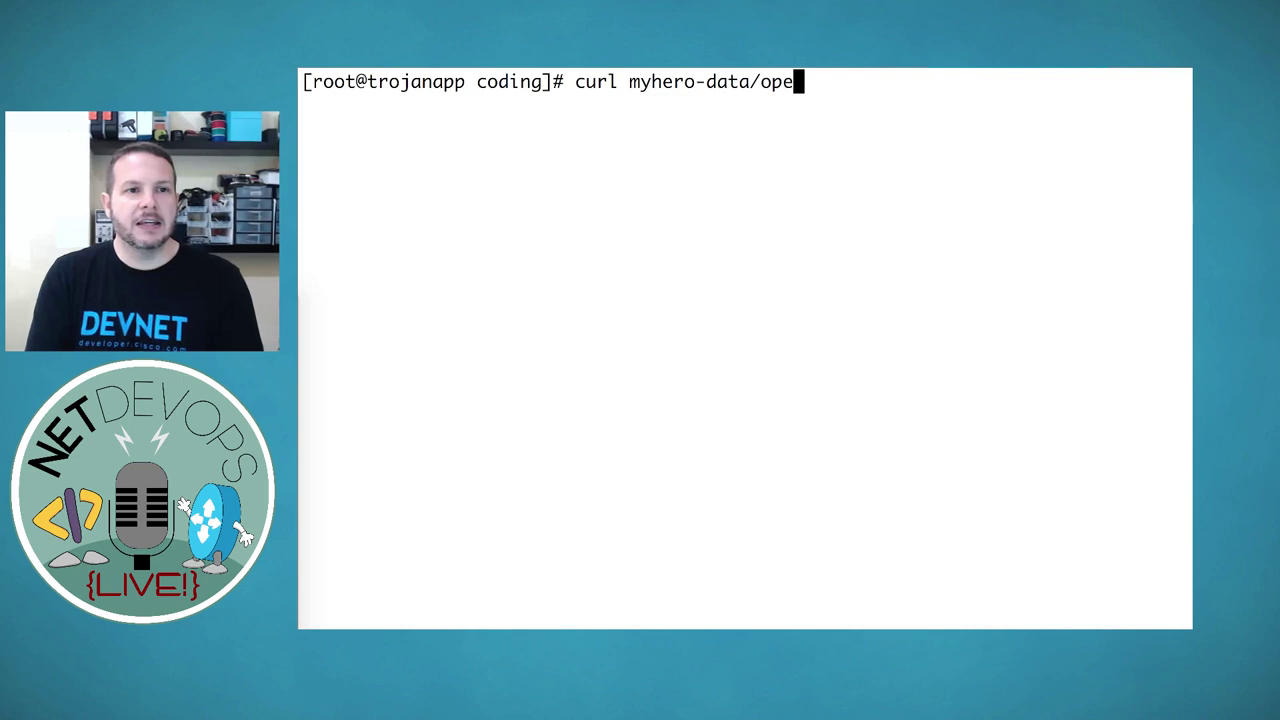
key("BackSpace")
type("tions")
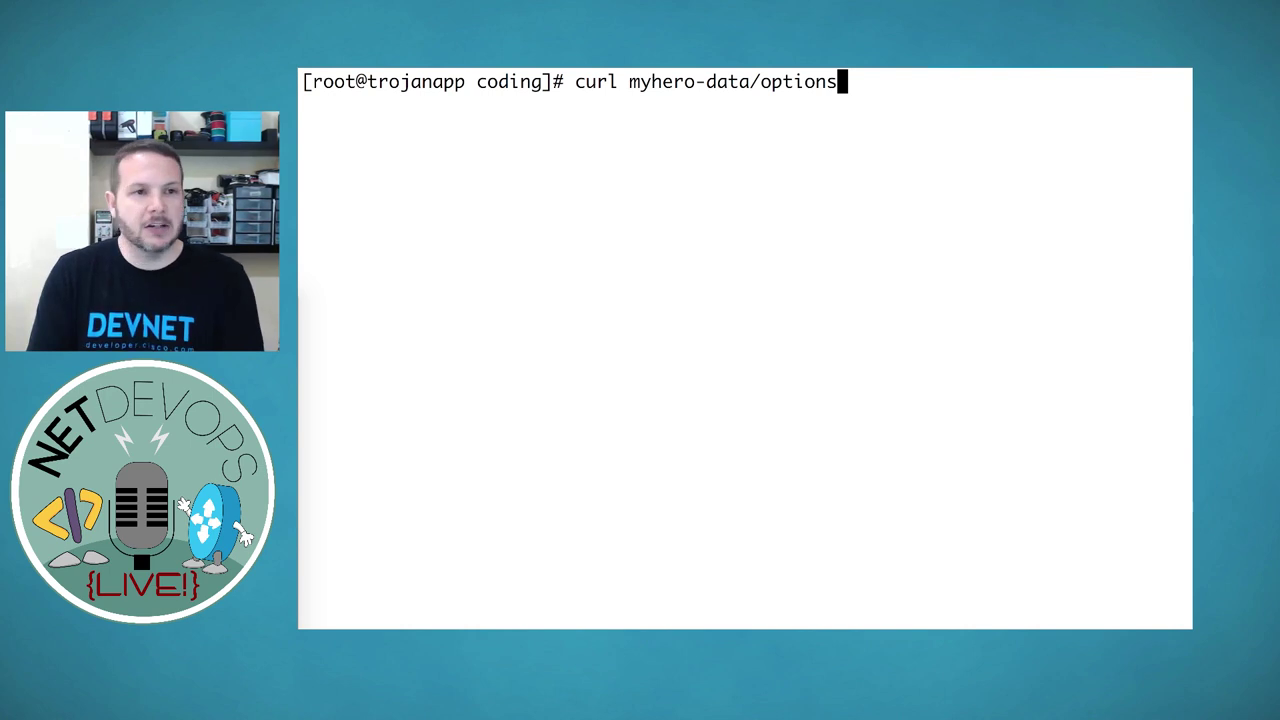
key("Return")
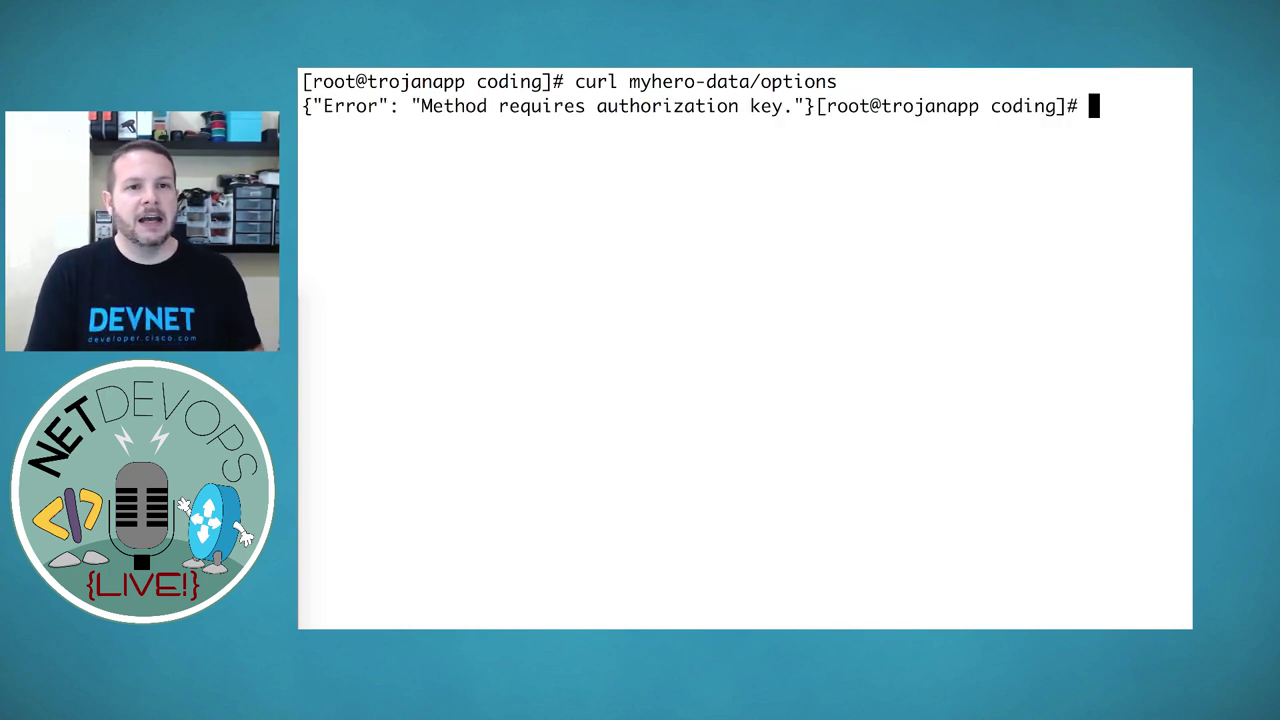
key("Return")
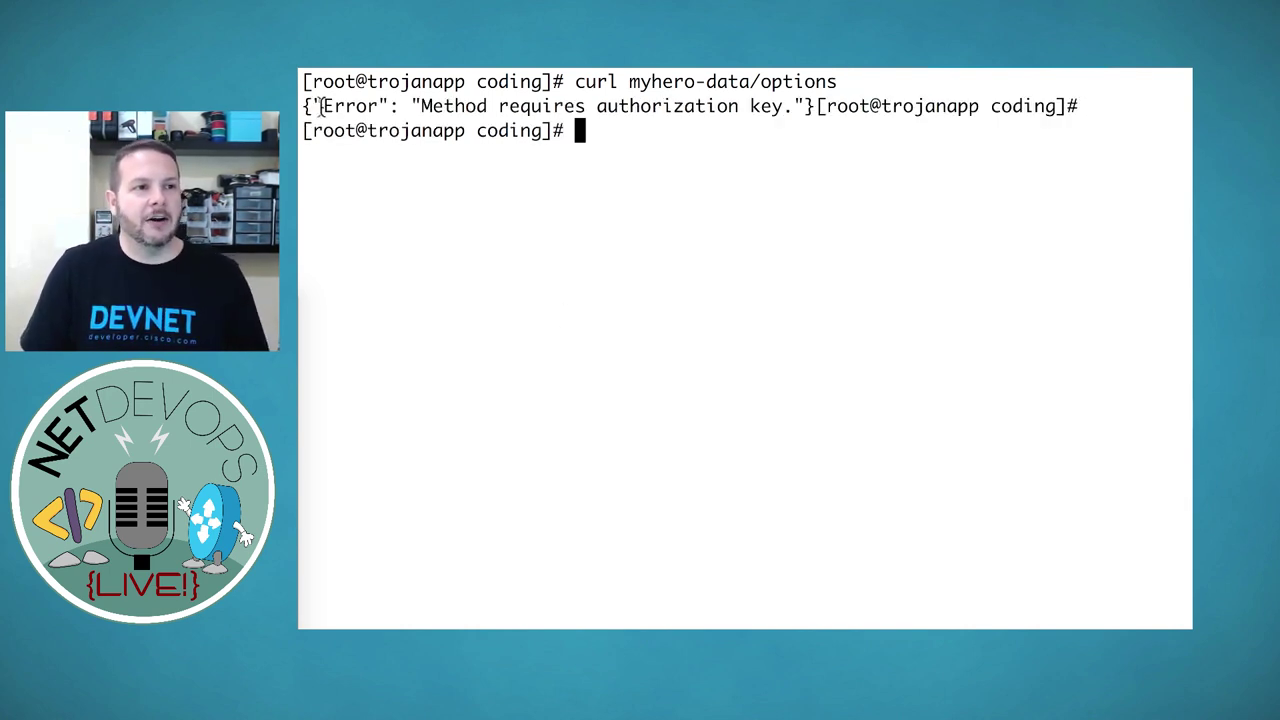
left_click_drag(304, 106, 816, 110)
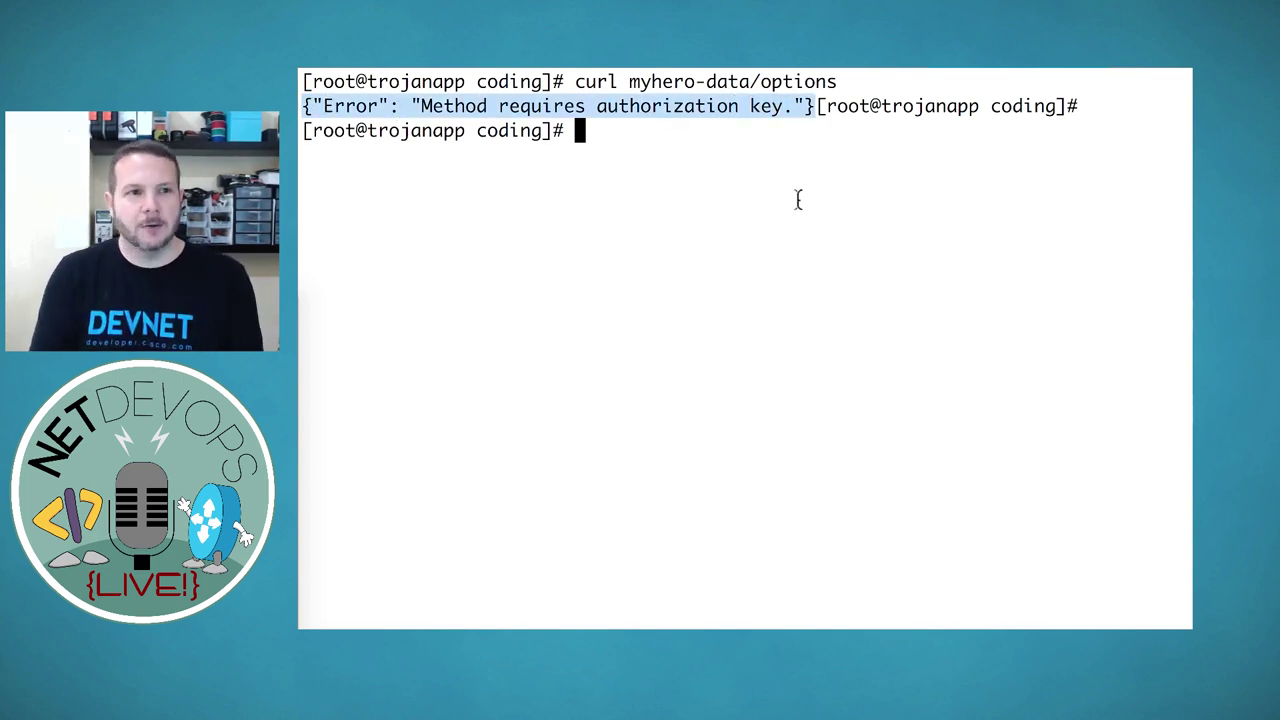
key("Return")
key("Return")
Rerun curl myhero-data/options with an -H authorization key header, returning twelve hero options
key("Up")
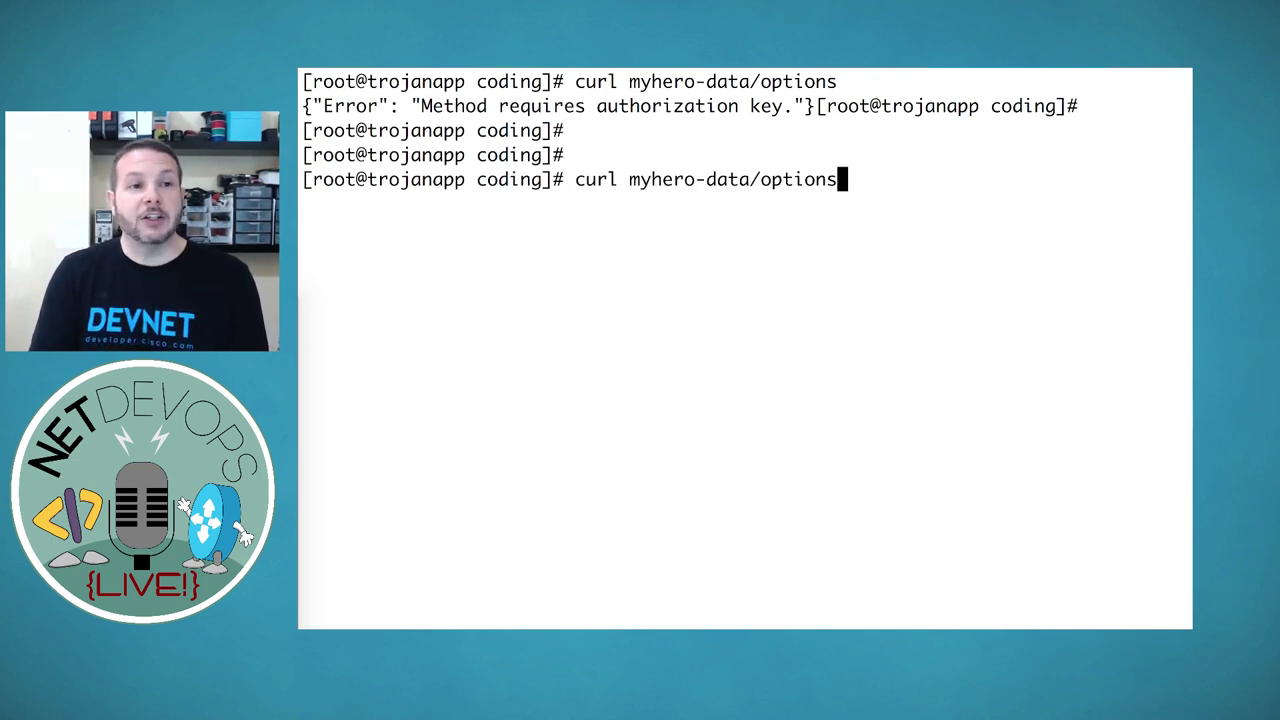
key("ctrl+a")
key("Right")
key("Right")
key("Right")
key("Right")
key("Right")
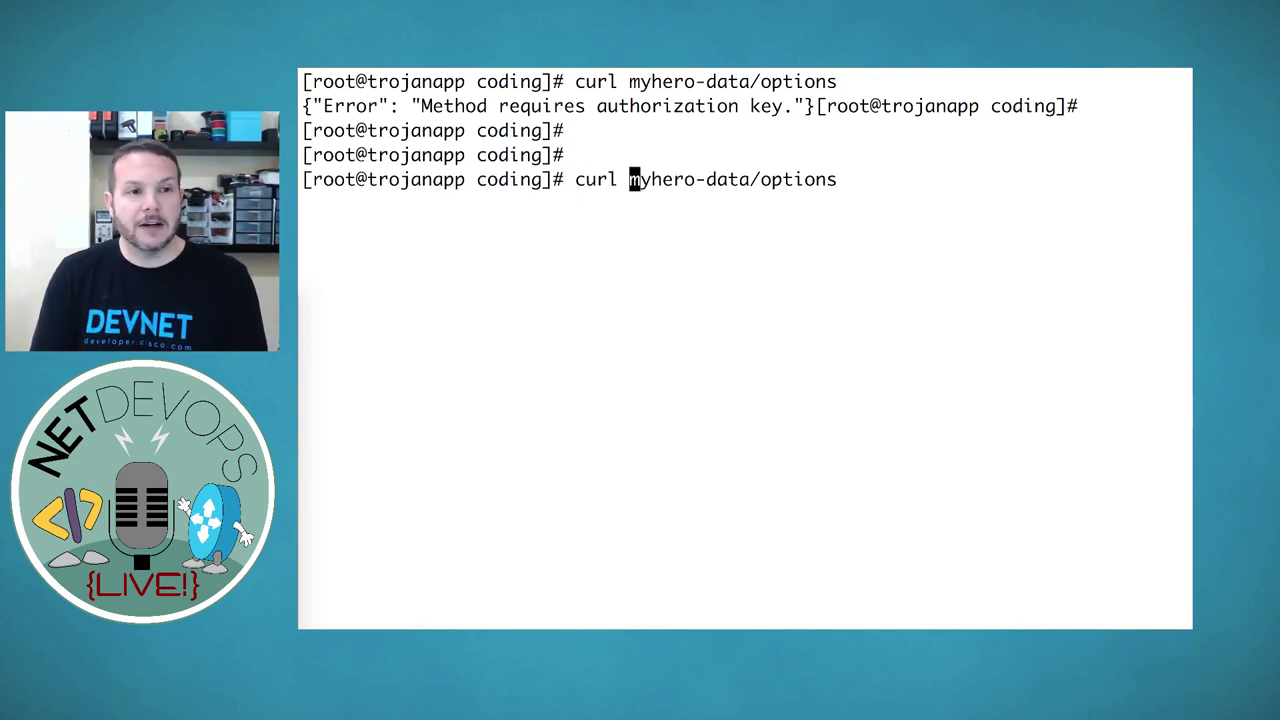
type("-h \"")
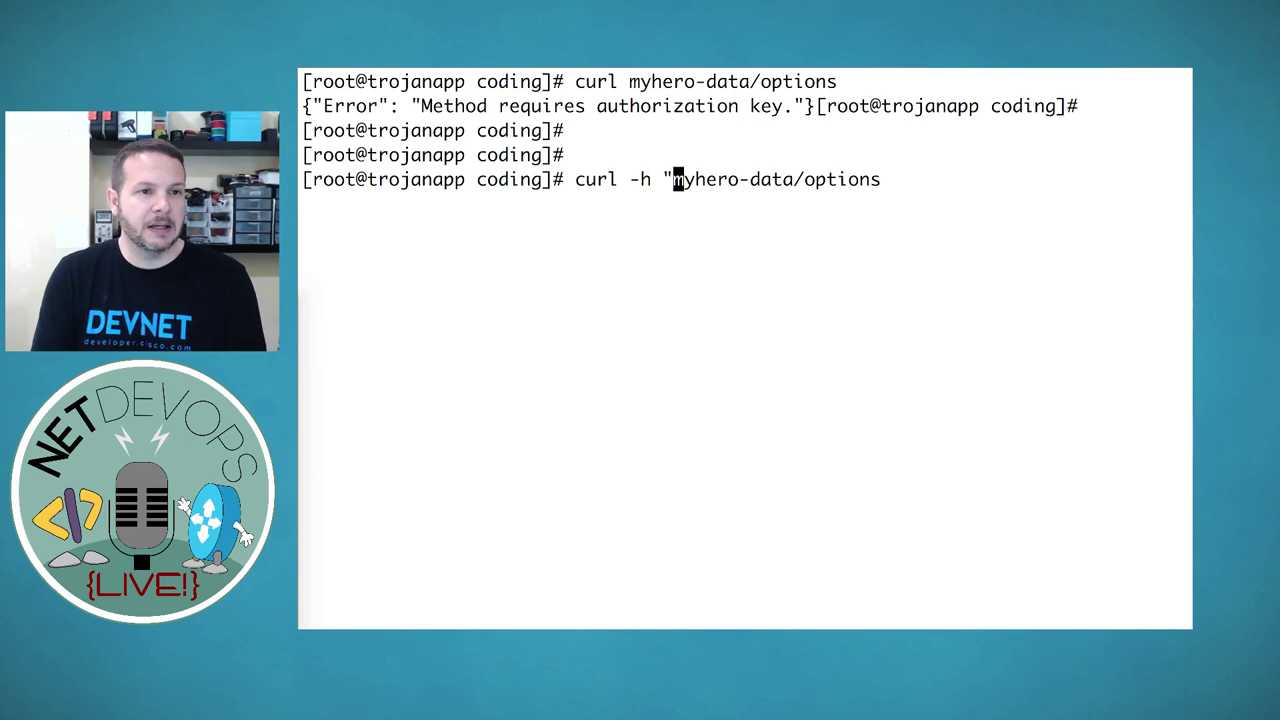
key("Left")
key("Left")
key("Left")
key("Delete")
type("H")
key("Right")
key("Right")
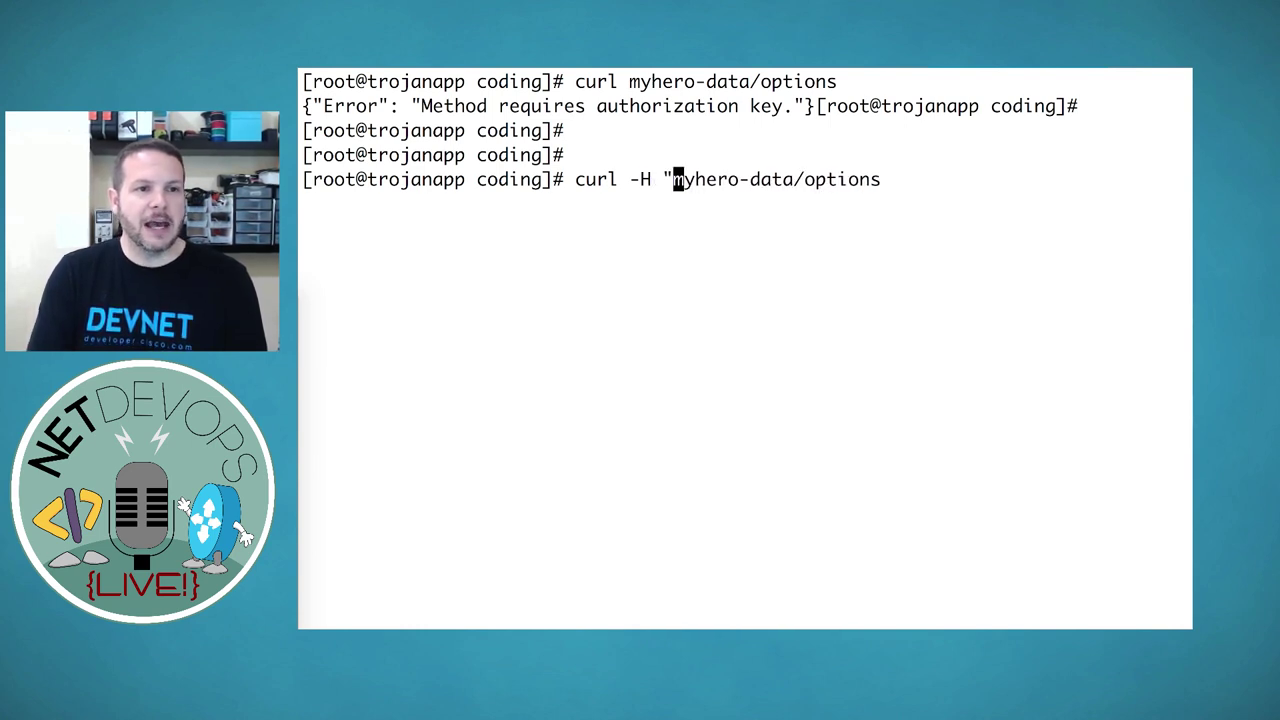
type("key: Se")
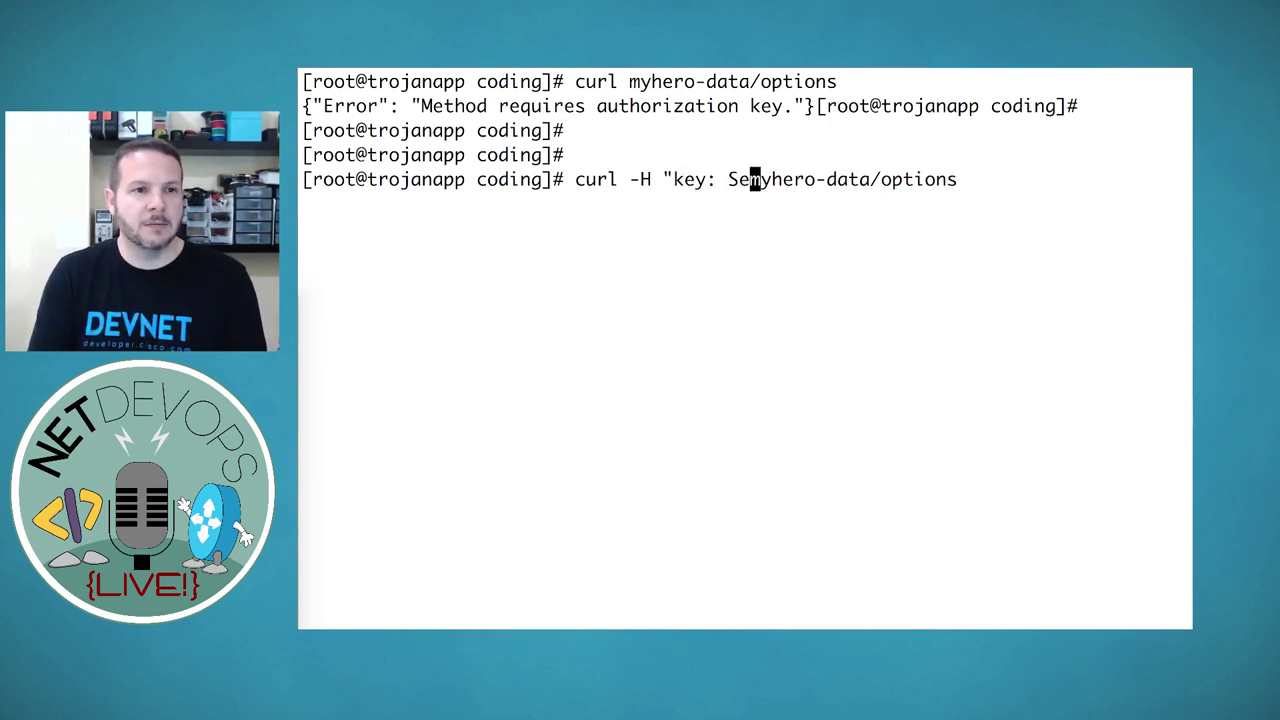
type("cureData\"")
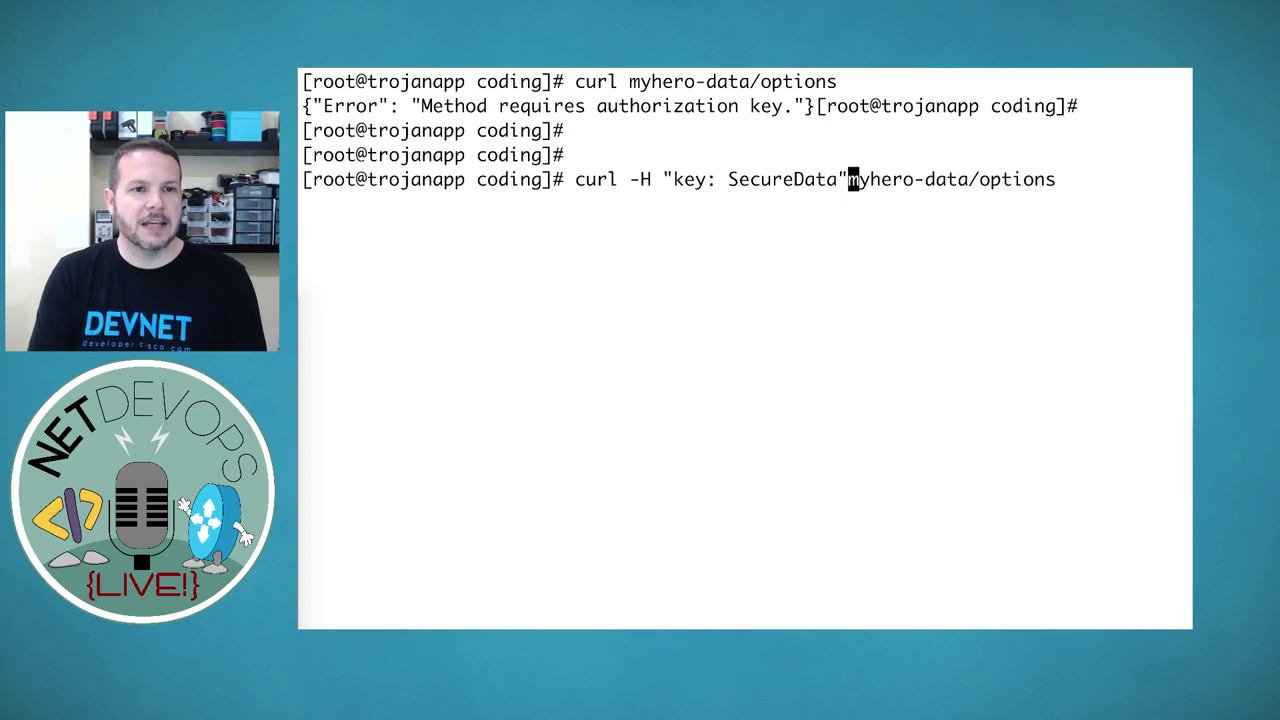
key("Return")
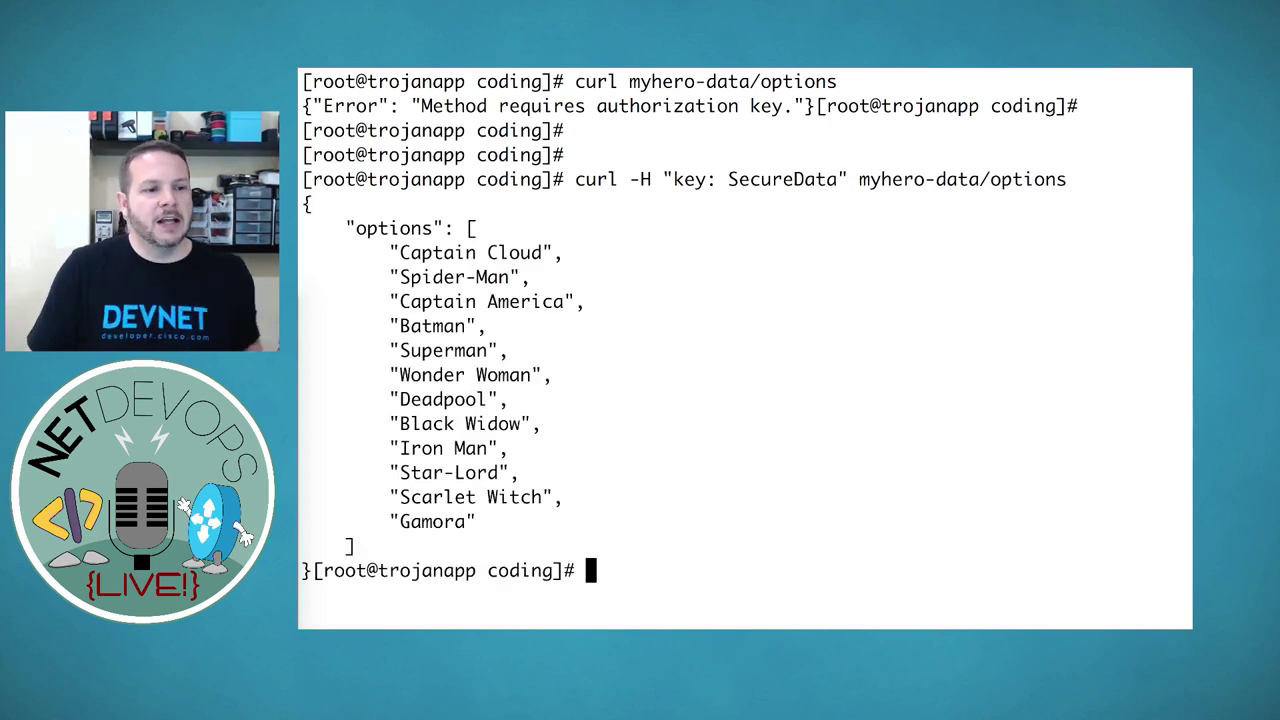
double_click(414, 570)
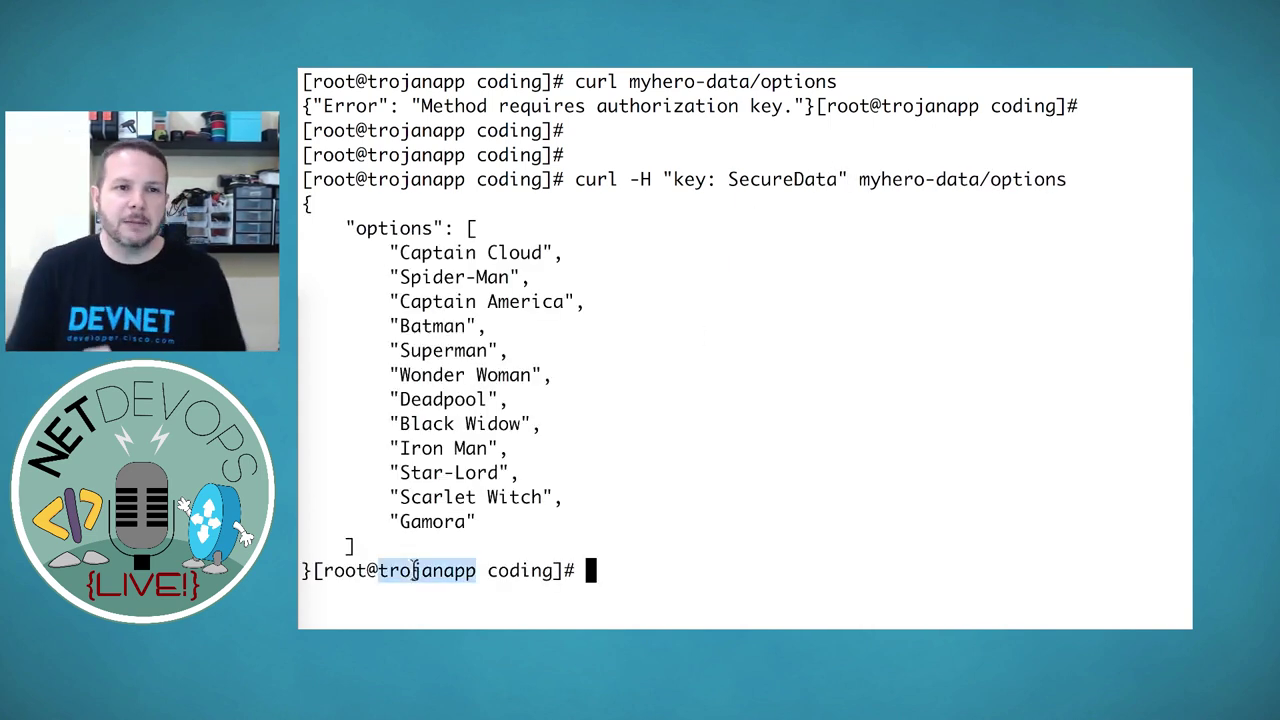